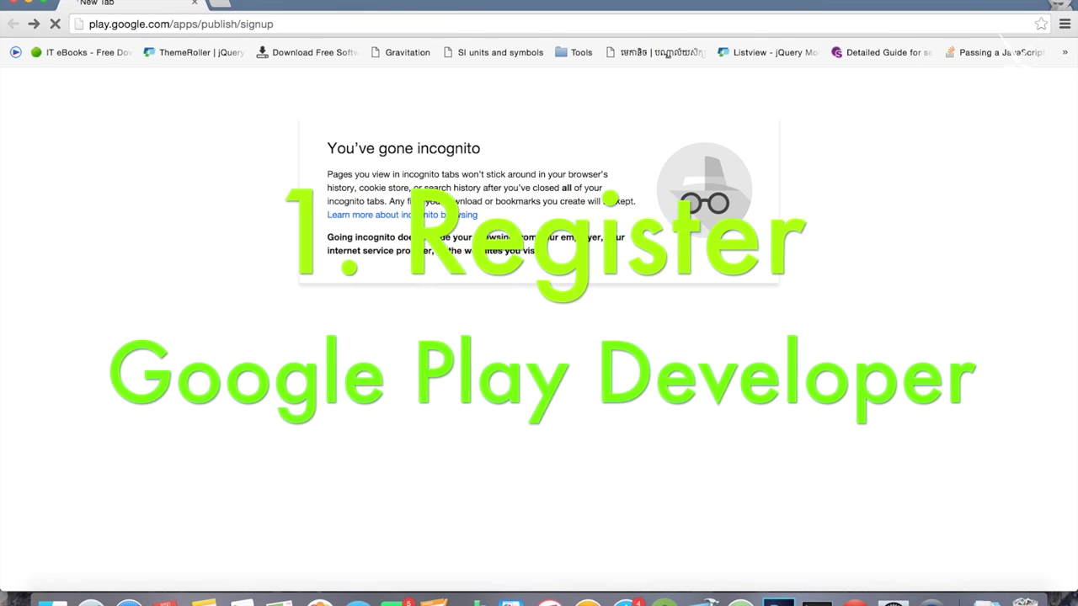
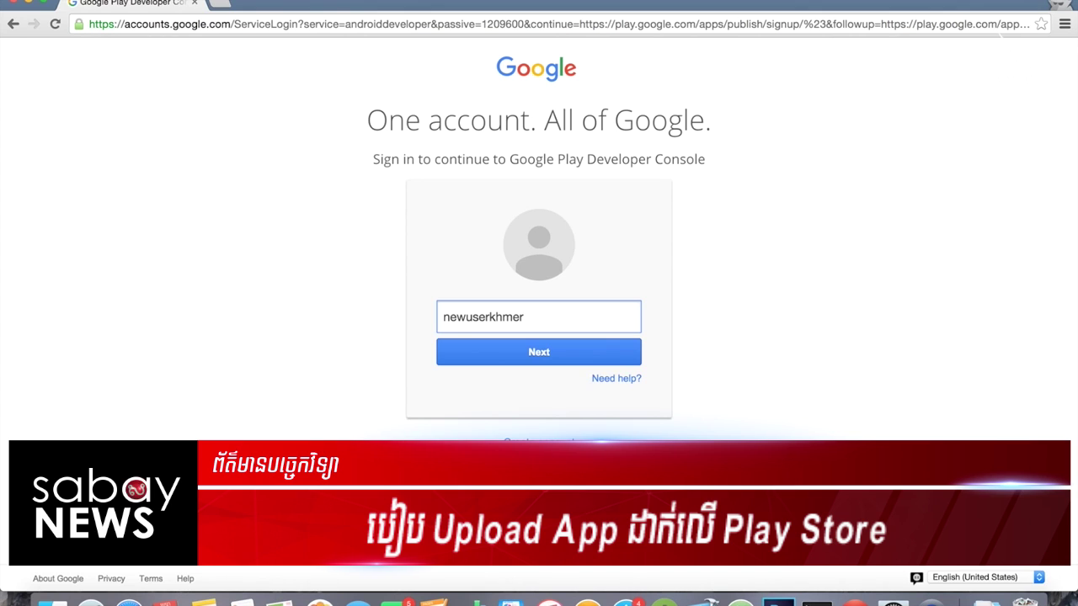
Step: Sign in with the new developer account's e-mail and password, reaching the recovery-options page
left_click(477, 352)
type("******")
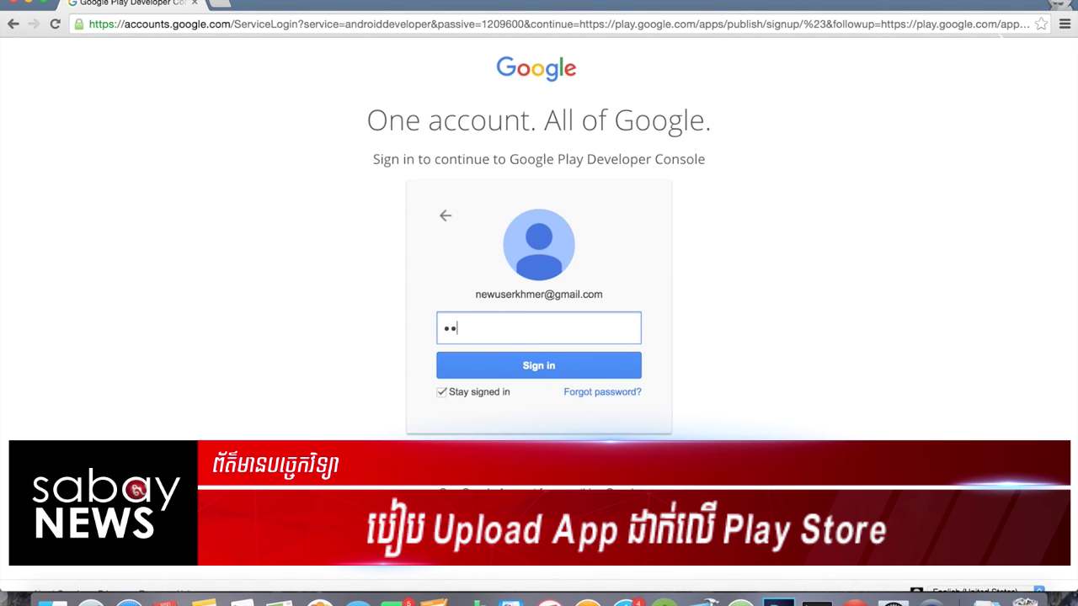
type("**")
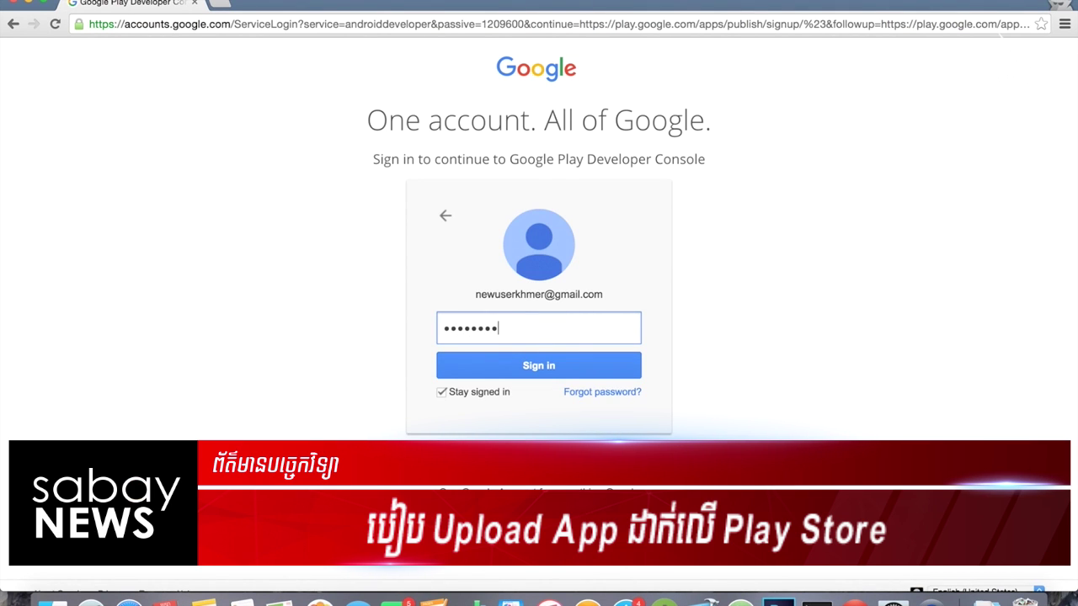
key("Return")
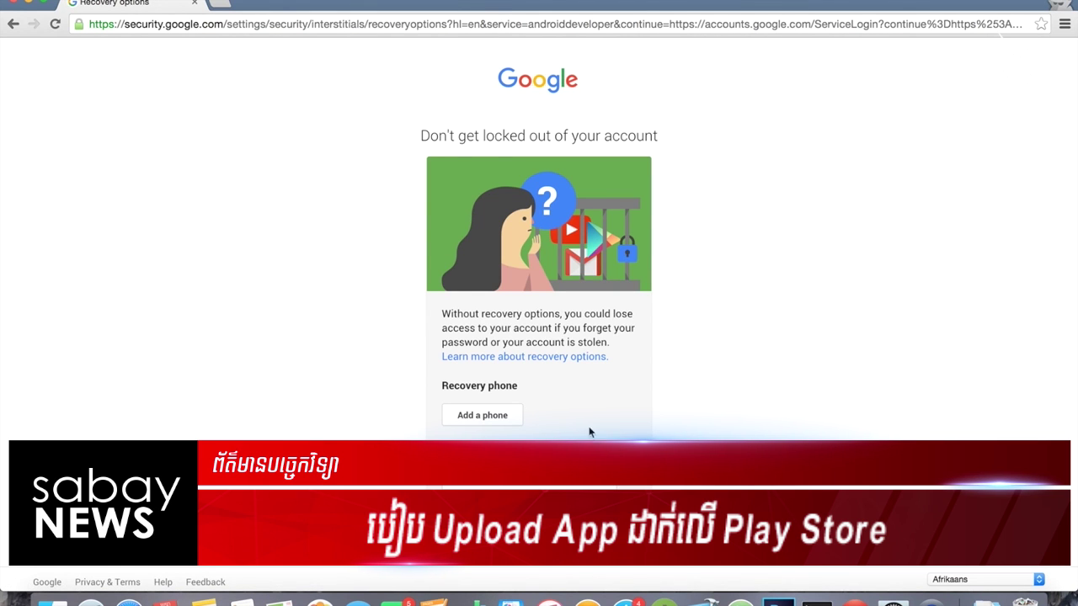
scroll(594, 406, "down", 1)
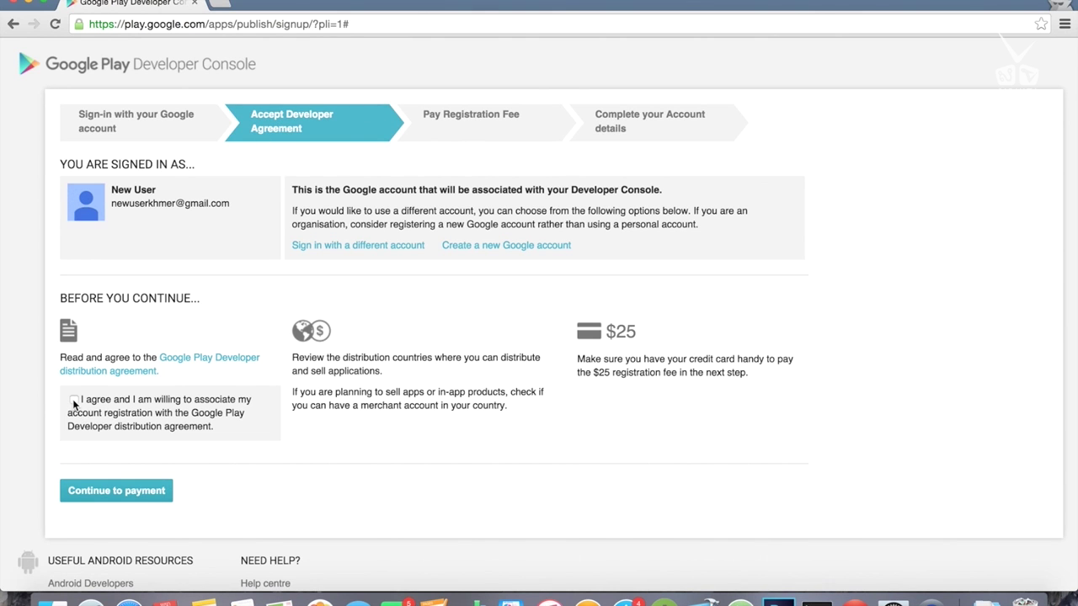
Step: Accept the developer distribution agreement and continue to the registration fee payment
left_click(128, 491)
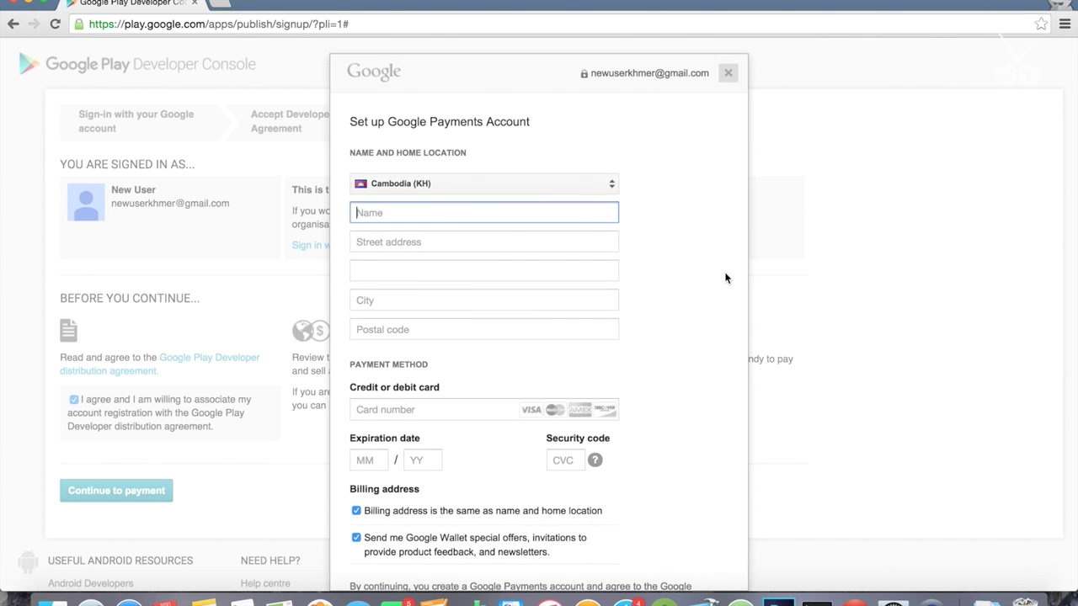
scroll(653, 280, "down", 2)
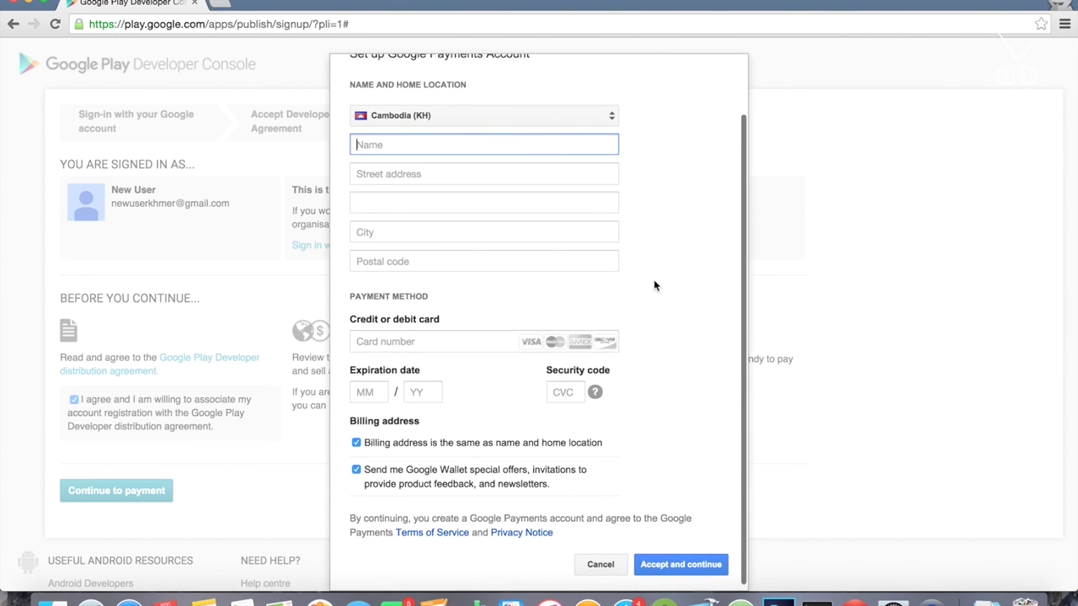
scroll(457, 126, "down", 2)
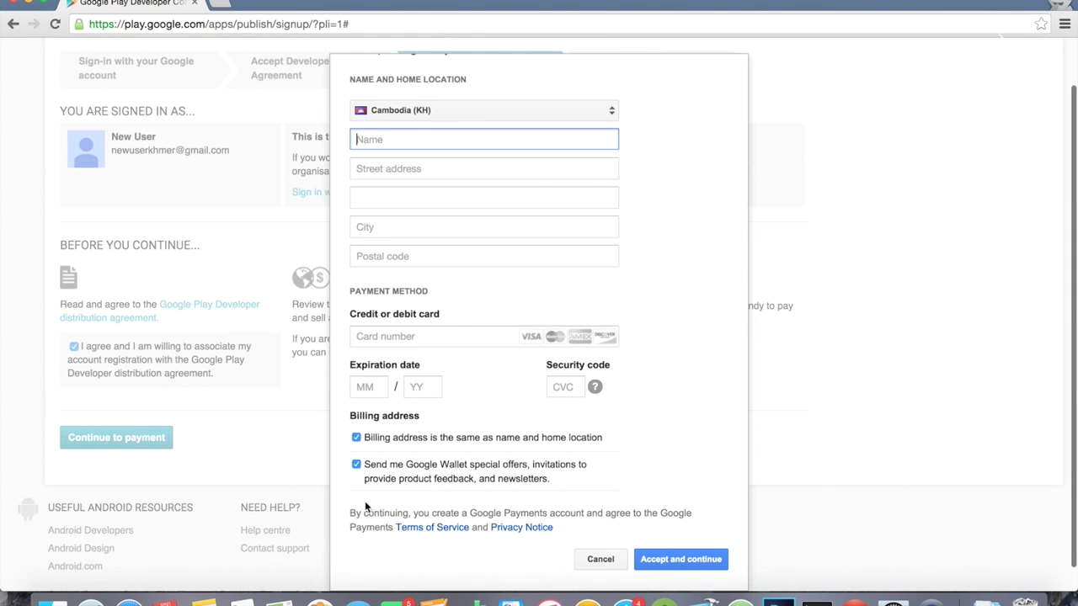
scroll(605, 335, "up", 2)
scroll(604, 335, "down", 3)
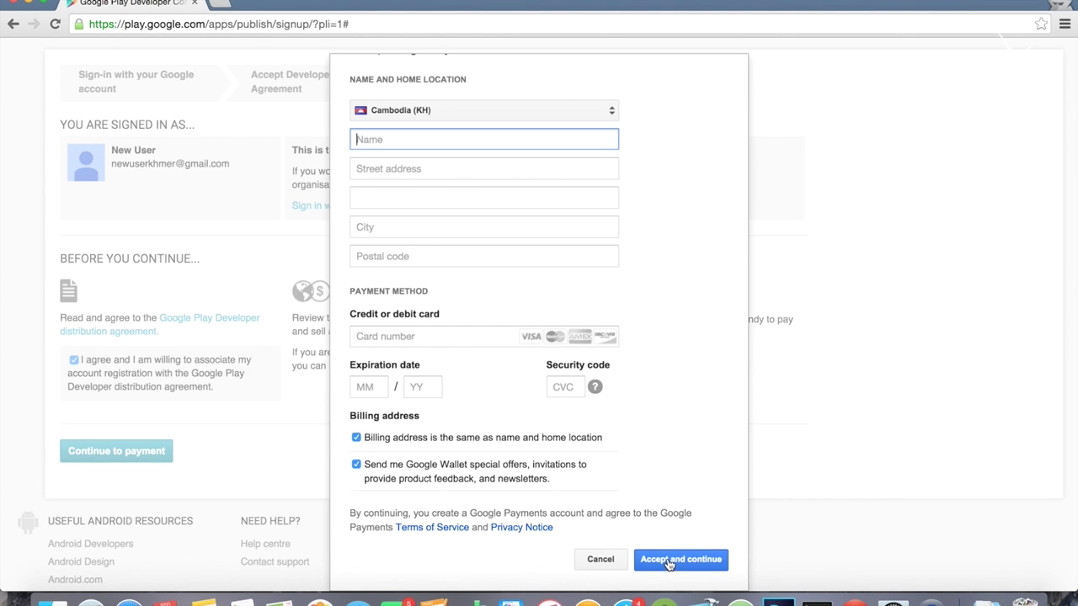
Step: Accept and continue, then cancel the Google Payments form without paying
left_click(669, 562)
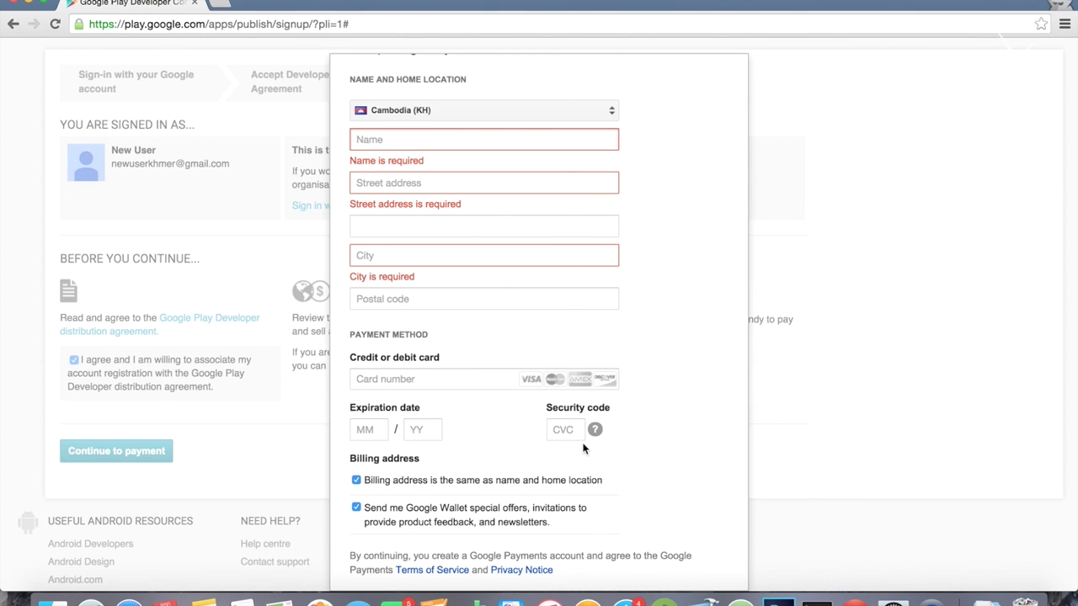
scroll(581, 463, "down", 2)
left_click(600, 561)
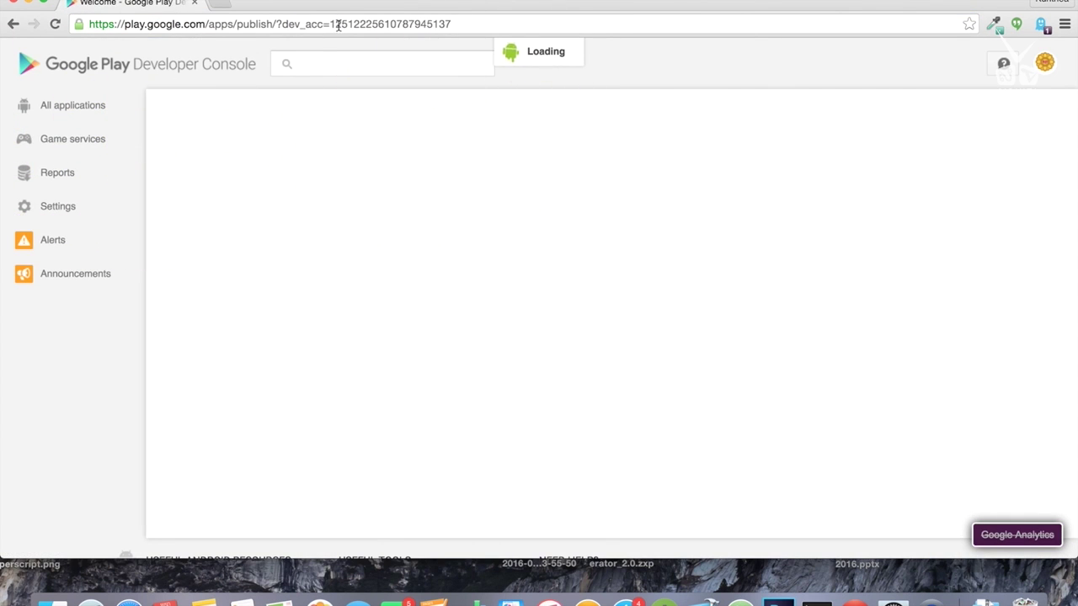
Step: Create a new English (United States) app titled 'Khmer Book' and go to its APK upload
left_click_drag(283, 23, 454, 26)
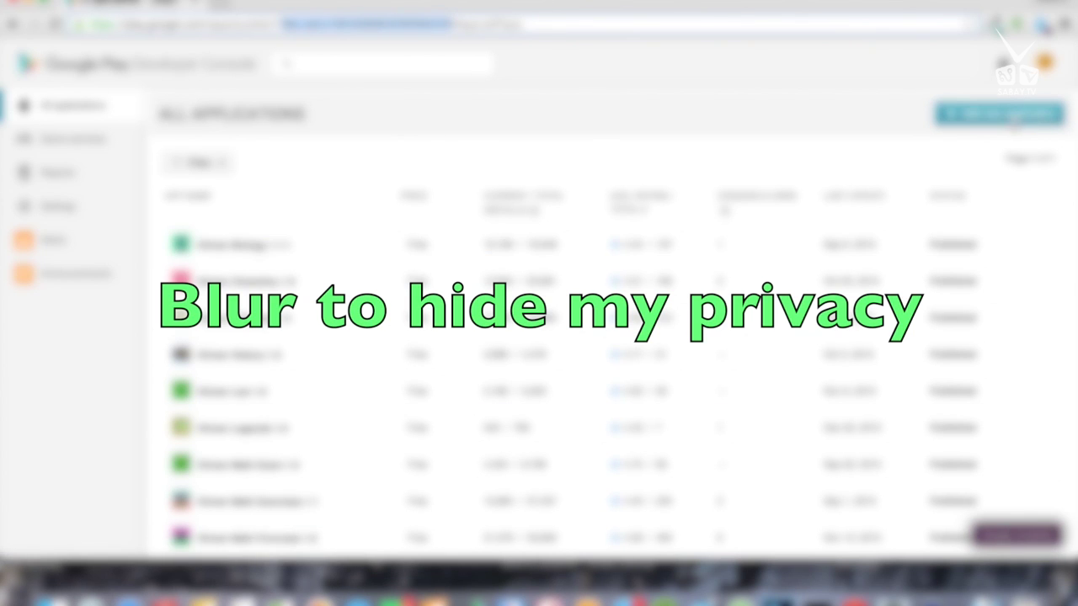
left_click(1010, 114)
left_click(375, 306)
type("Khmer Book")
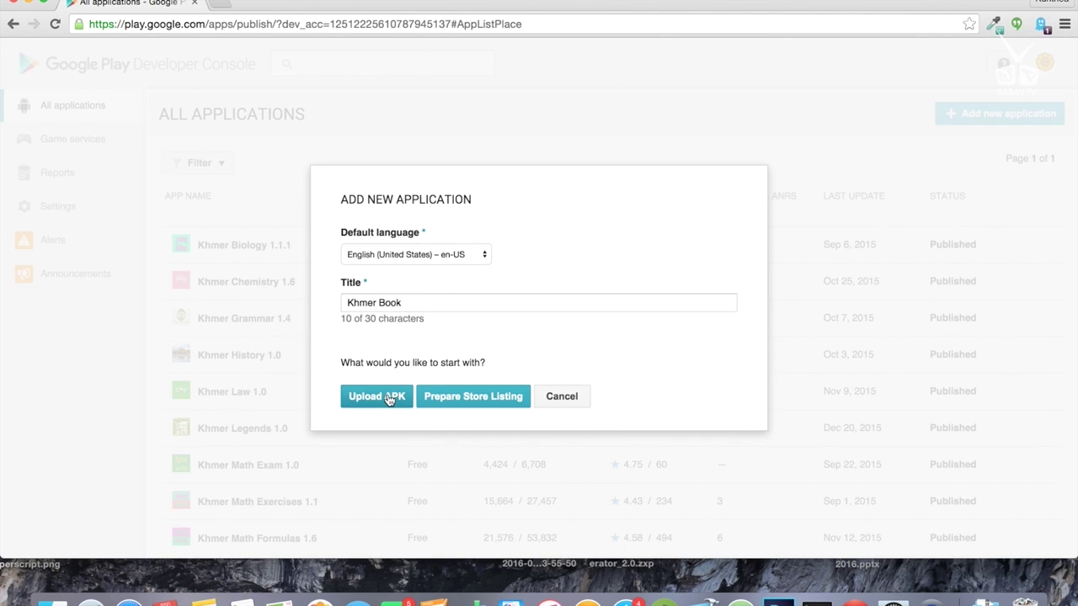
left_click(389, 397)
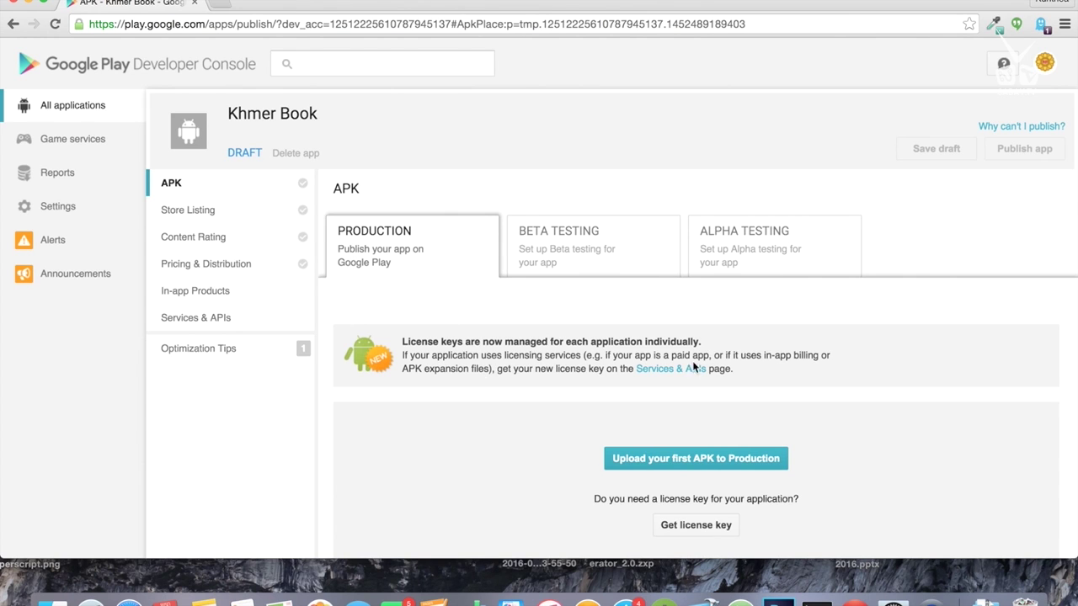
Step: Upload android-release.apk from the Tut folder to Production as draft version 100008
left_click(667, 462)
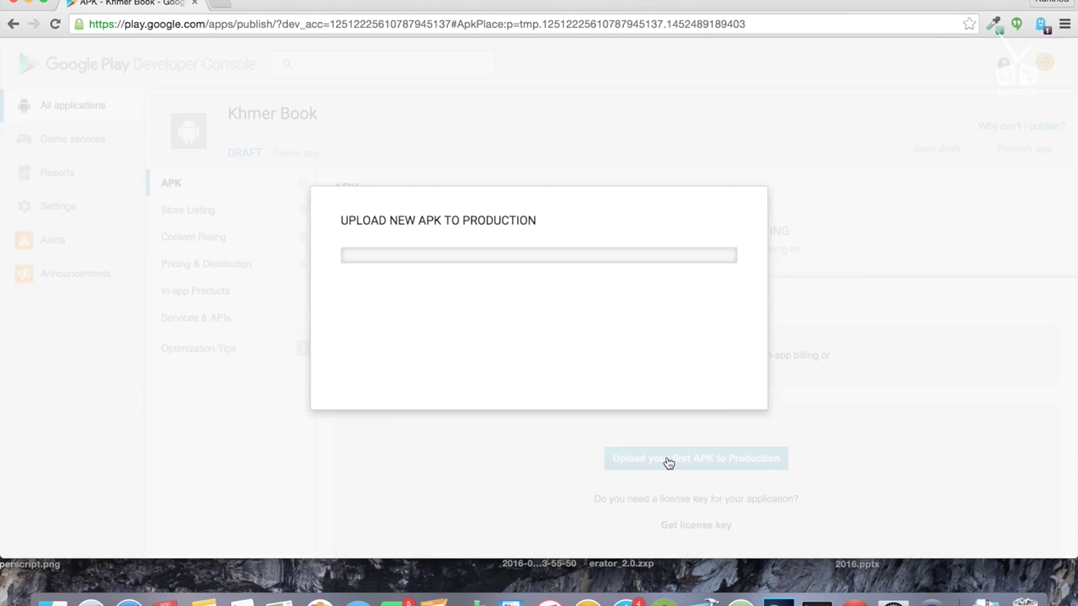
left_click(556, 300)
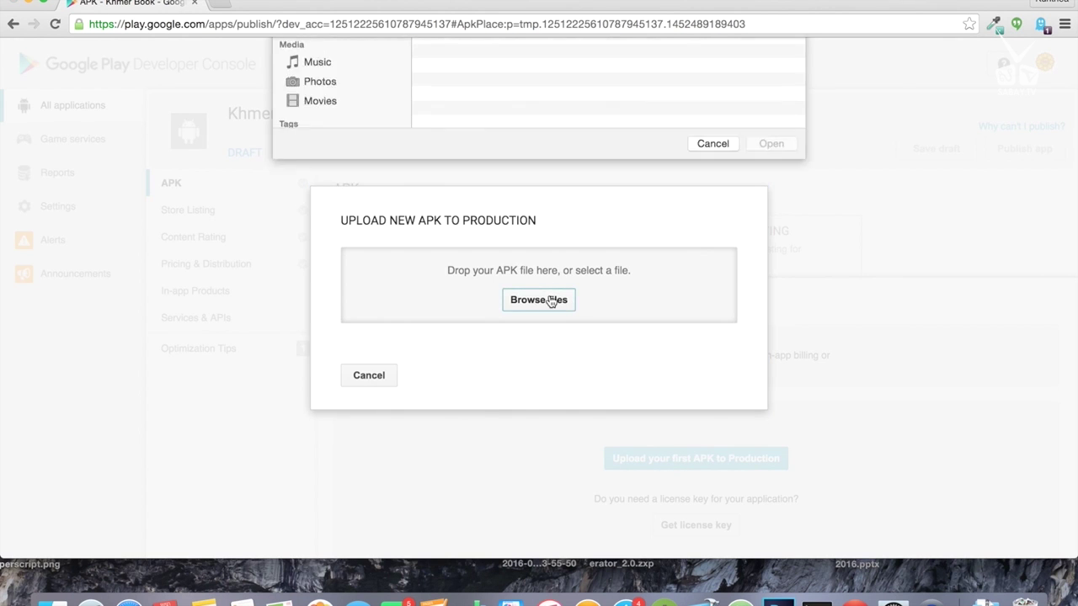
scroll(478, 268, "down", 5)
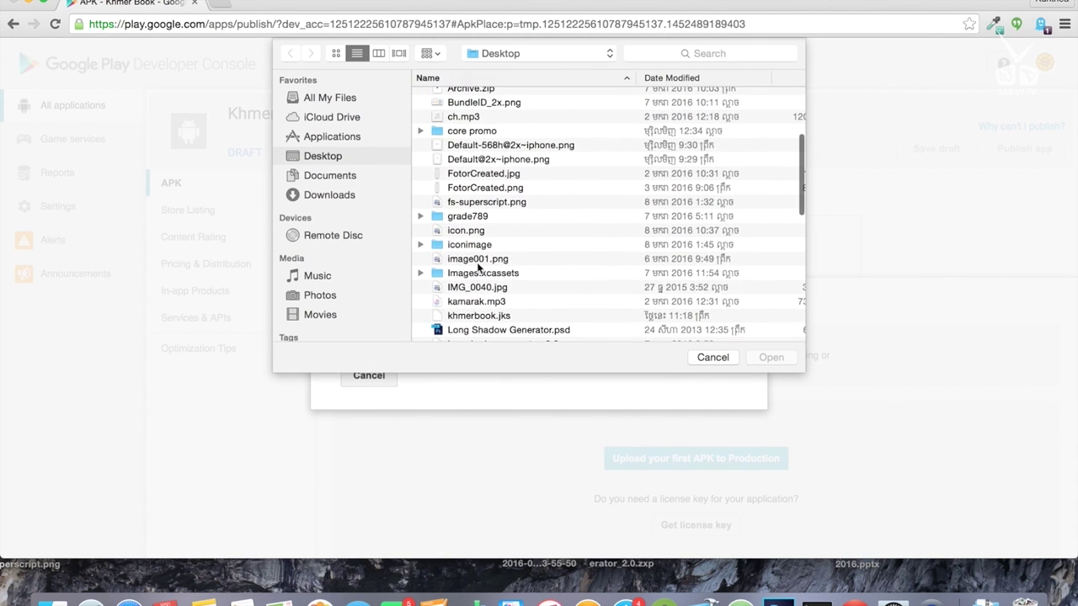
scroll(477, 268, "down", 15)
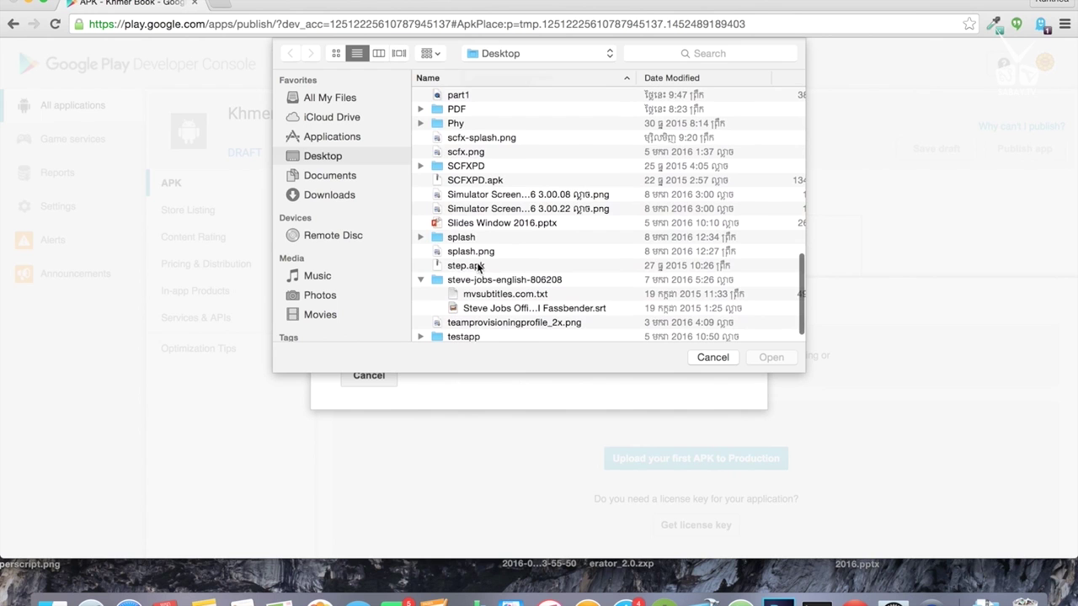
scroll(478, 268, "down", 3)
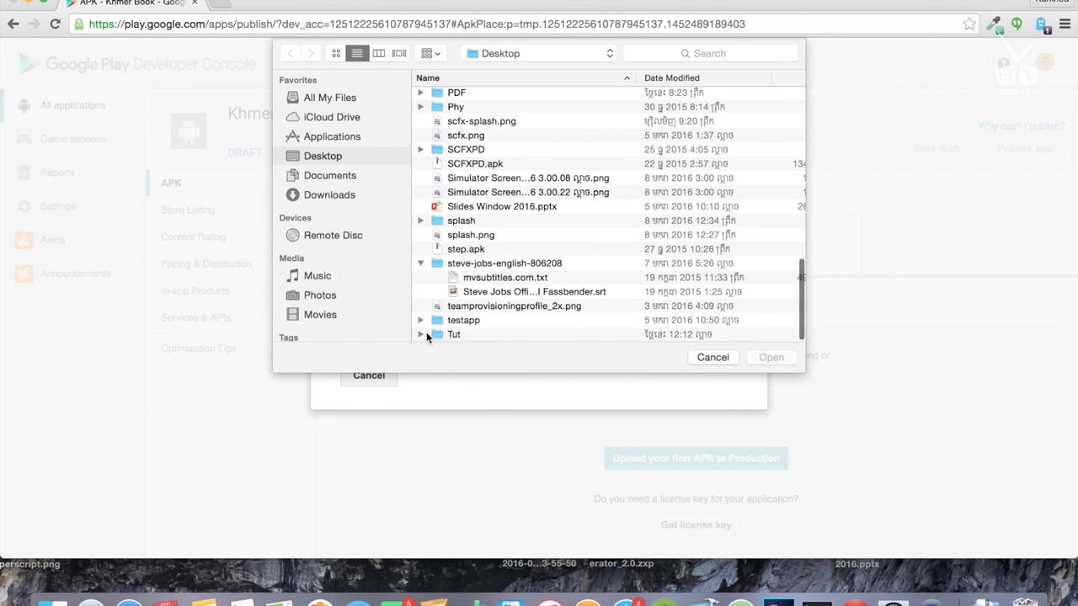
left_click(420, 334)
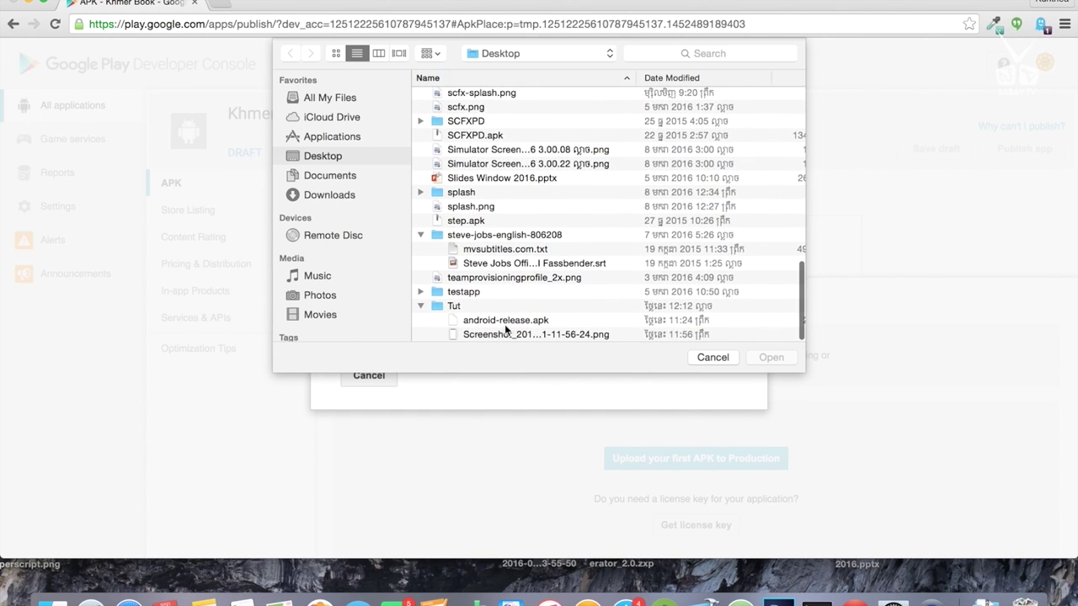
double_click(505, 320)
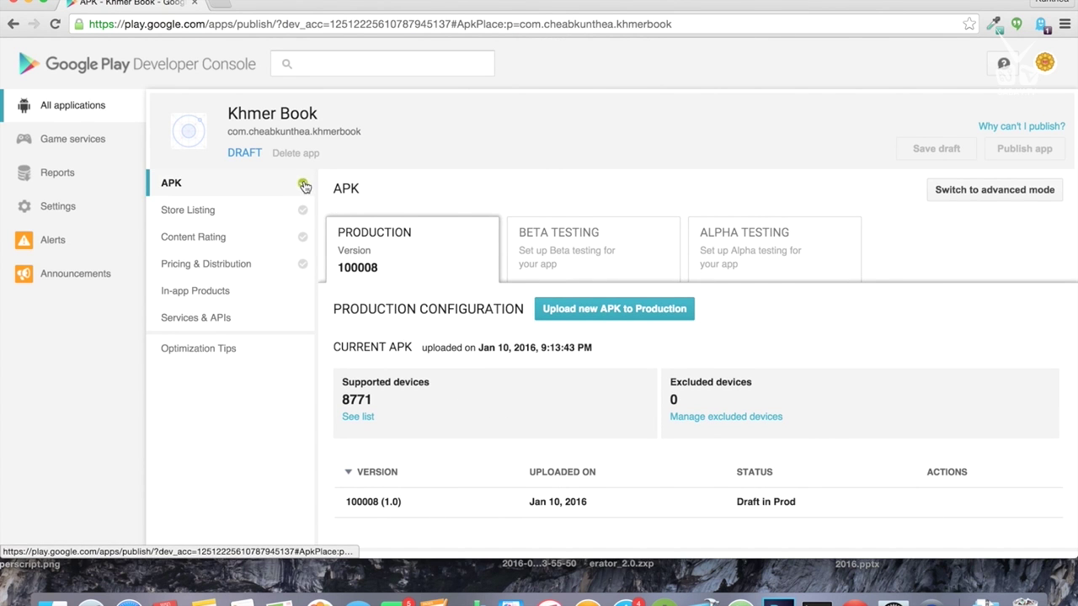
scroll(504, 351, "down", 3)
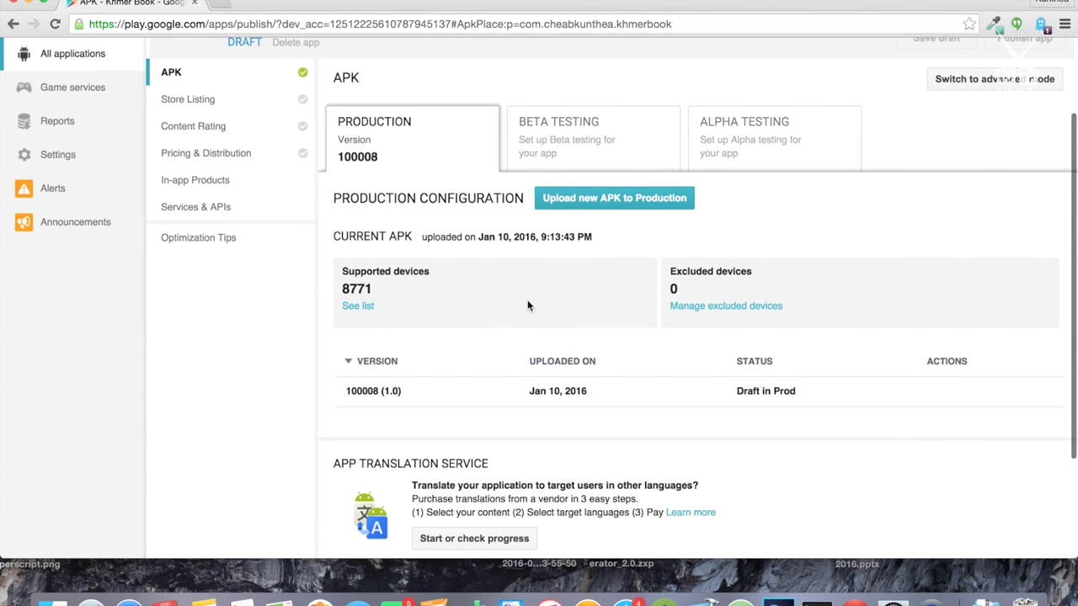
scroll(529, 303, "up", 3)
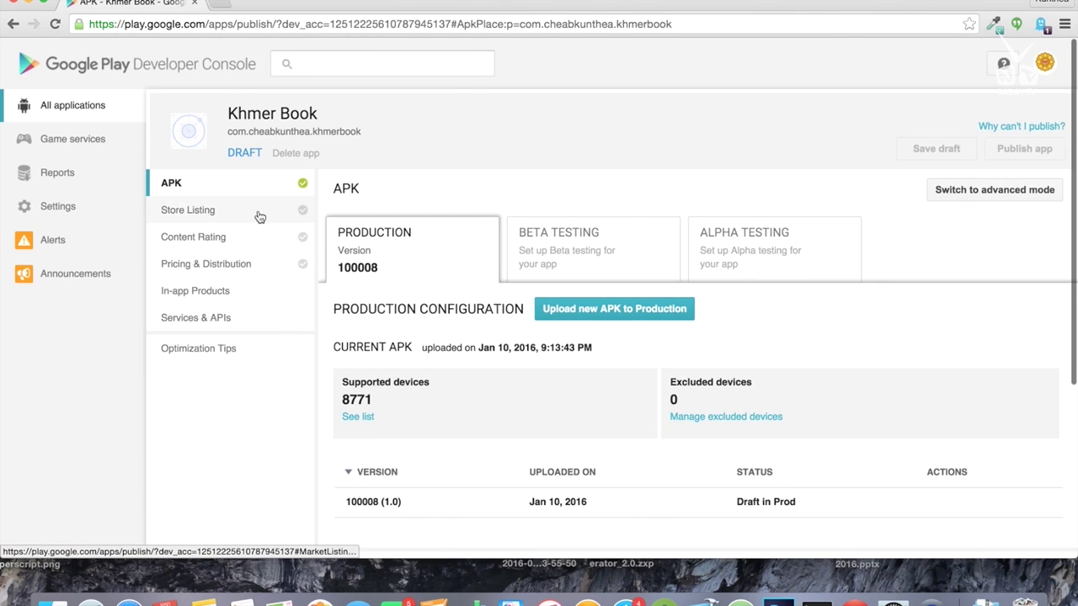
Step: Enter the short description 'Coolect all Khmer for Reading' in the store listing
left_click(257, 214)
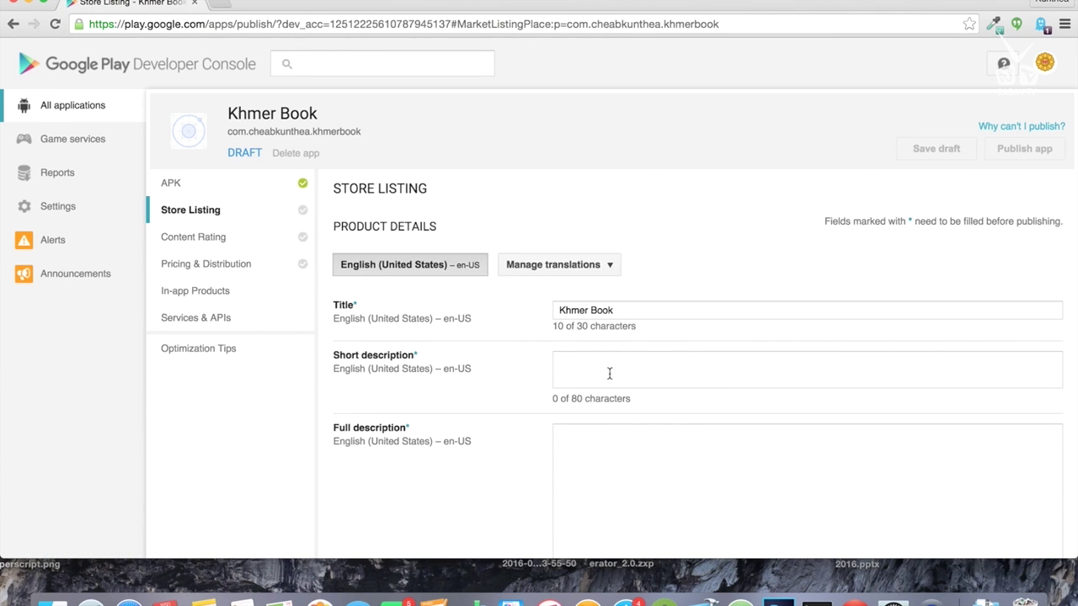
left_click(588, 368)
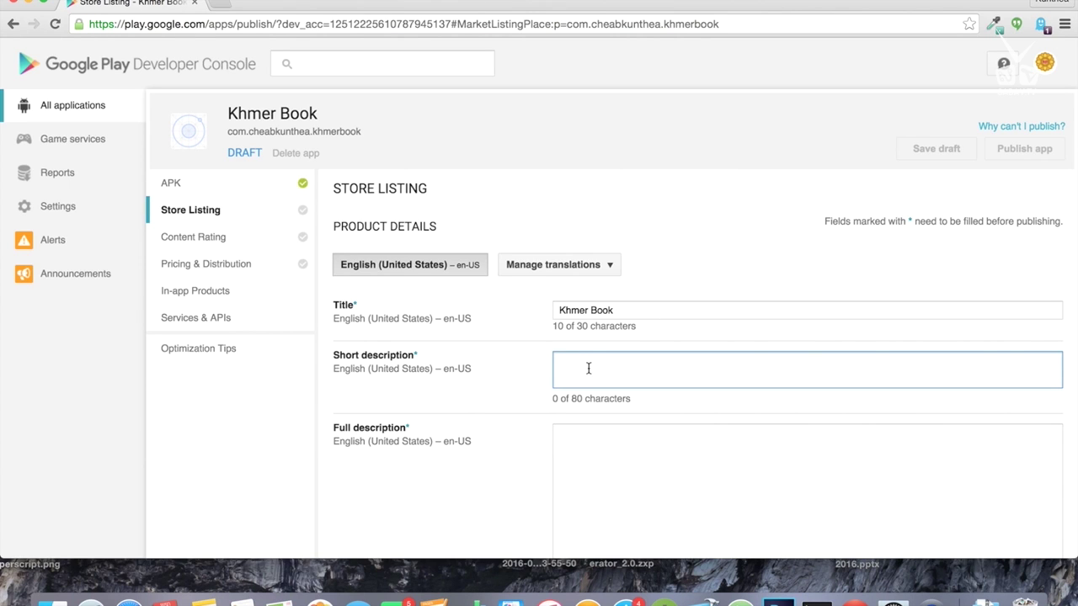
type("C")
type("ool")
type("ect all ")
type("Khmer")
type(" fo")
type("r Reading")
Step: Write the full description listing the books: Math, Physics, Grammar, Etc
left_click(603, 443)
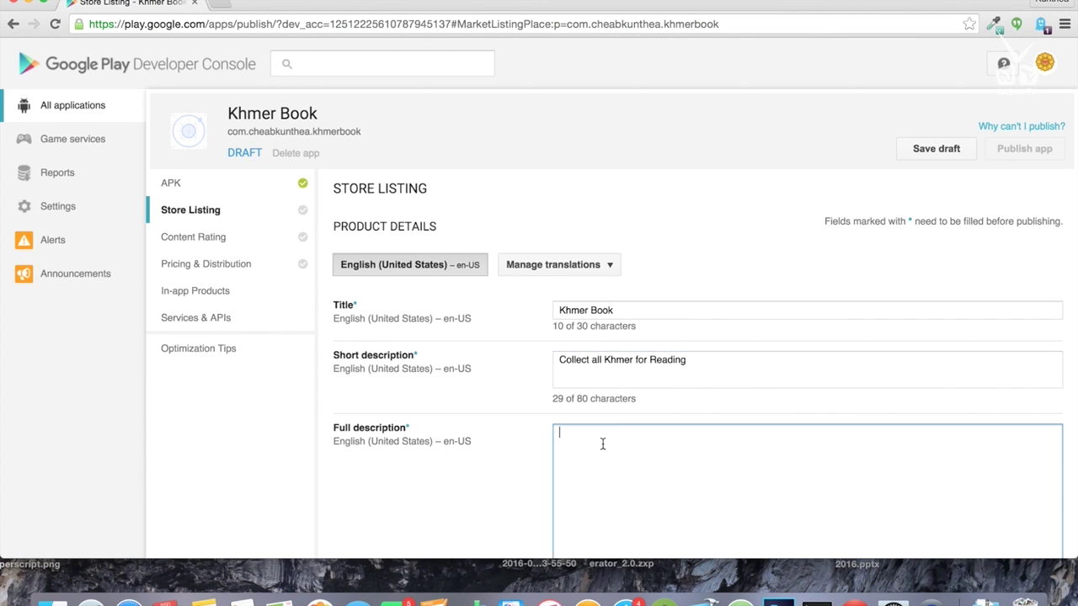
type("T")
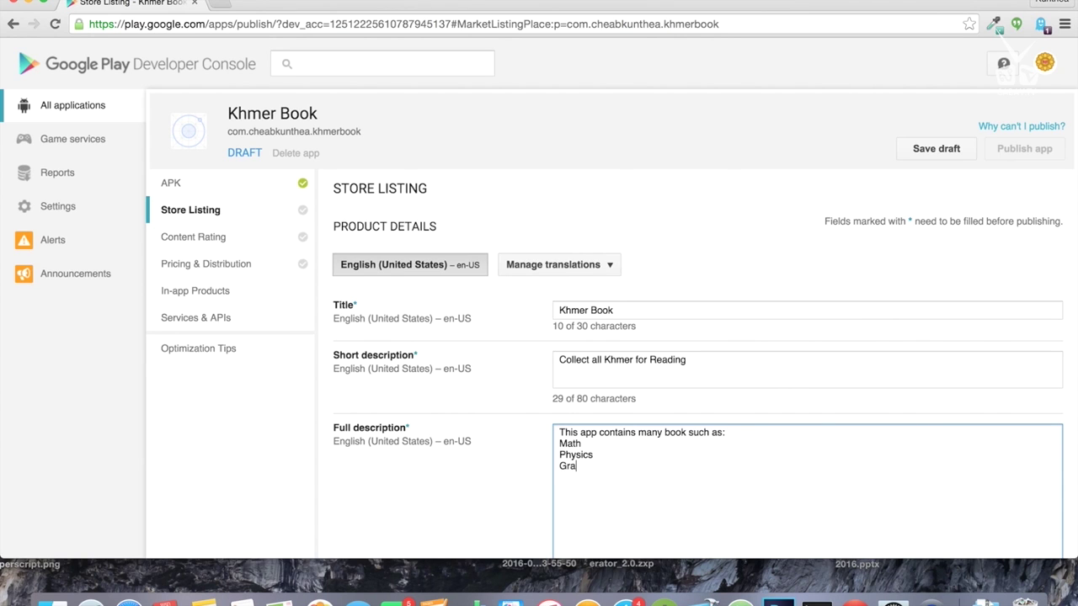
type("mma")
Step: Review the required-field note and the screenshot format and count requirements
scroll(699, 484, "down", 10)
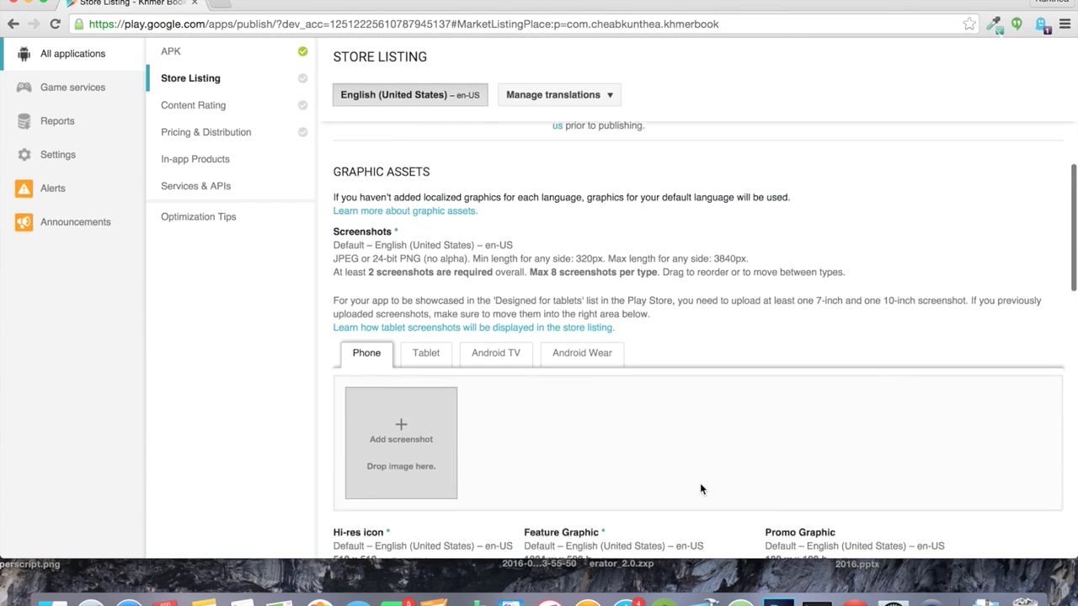
scroll(700, 483, "down", 3)
scroll(700, 483, "up", 5)
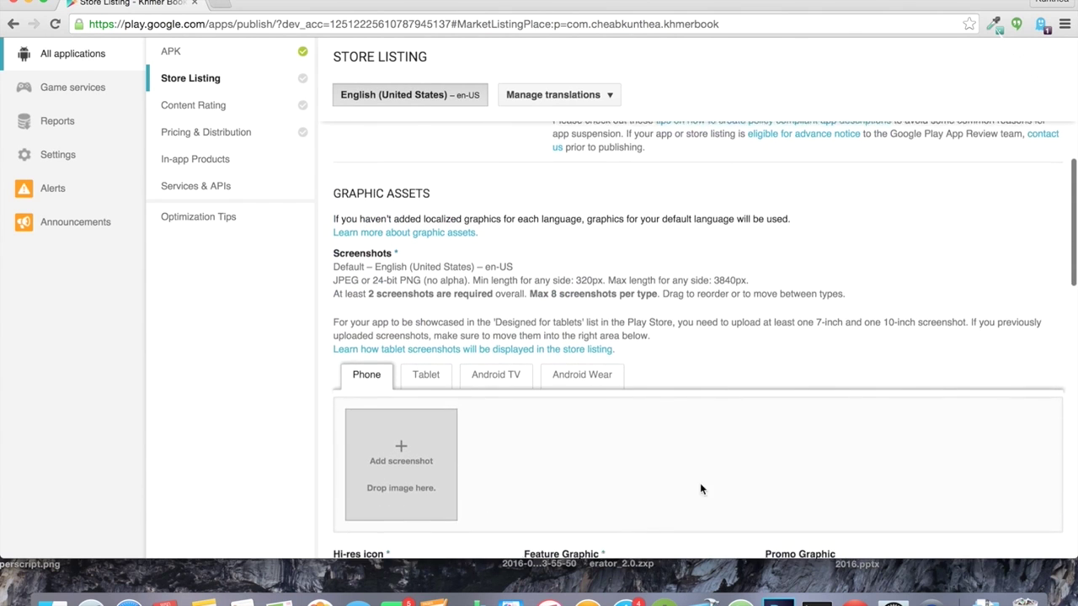
scroll(632, 333, "up", 10)
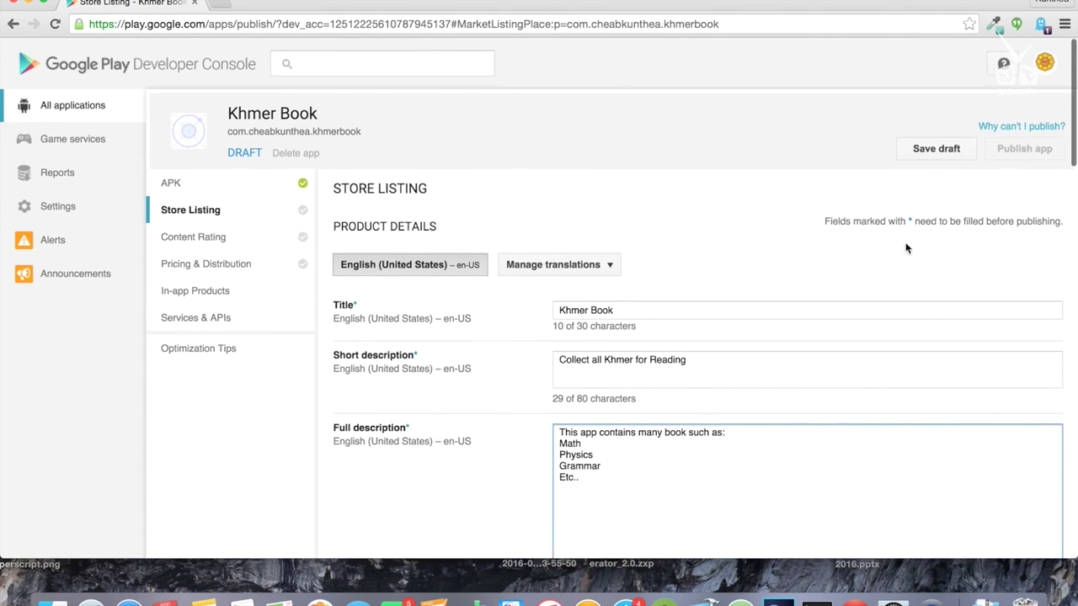
left_click(906, 219)
double_click(908, 220)
left_click_drag(1035, 225, 1028, 222)
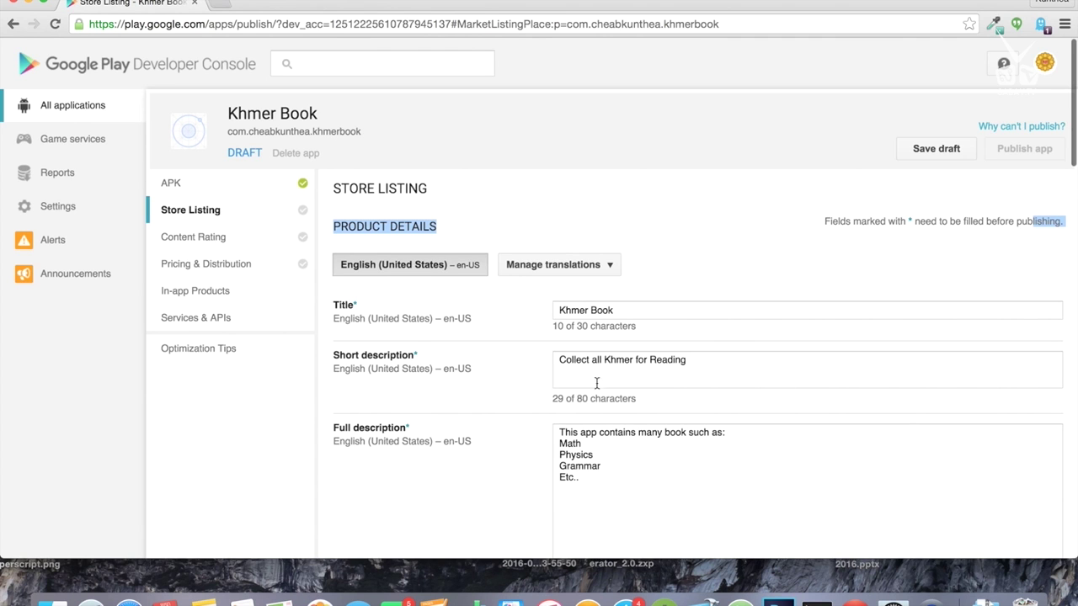
scroll(437, 453, "down", 5)
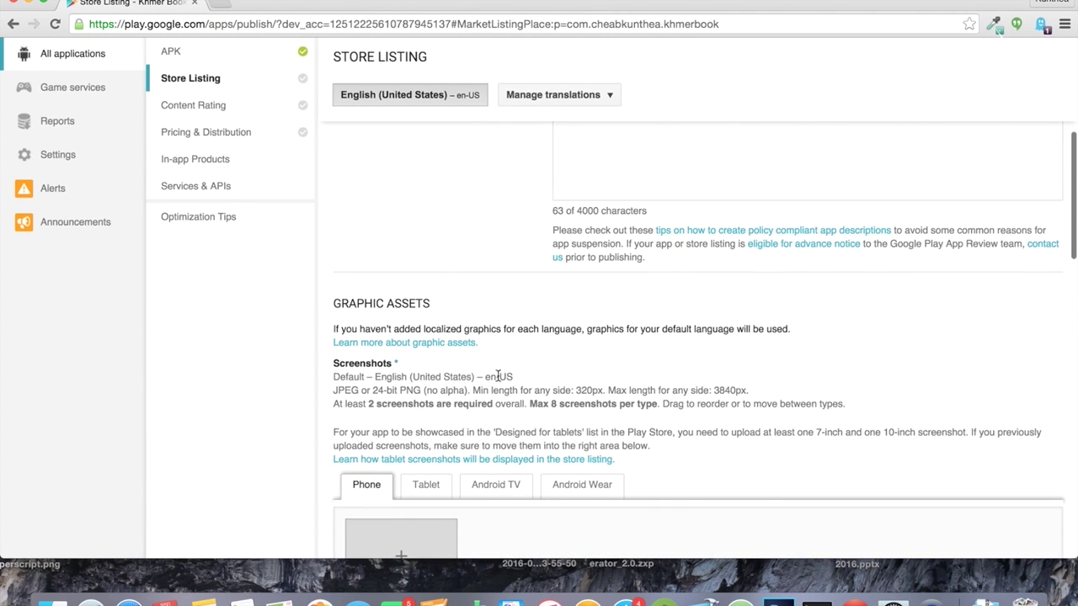
scroll(498, 376, "down", 3)
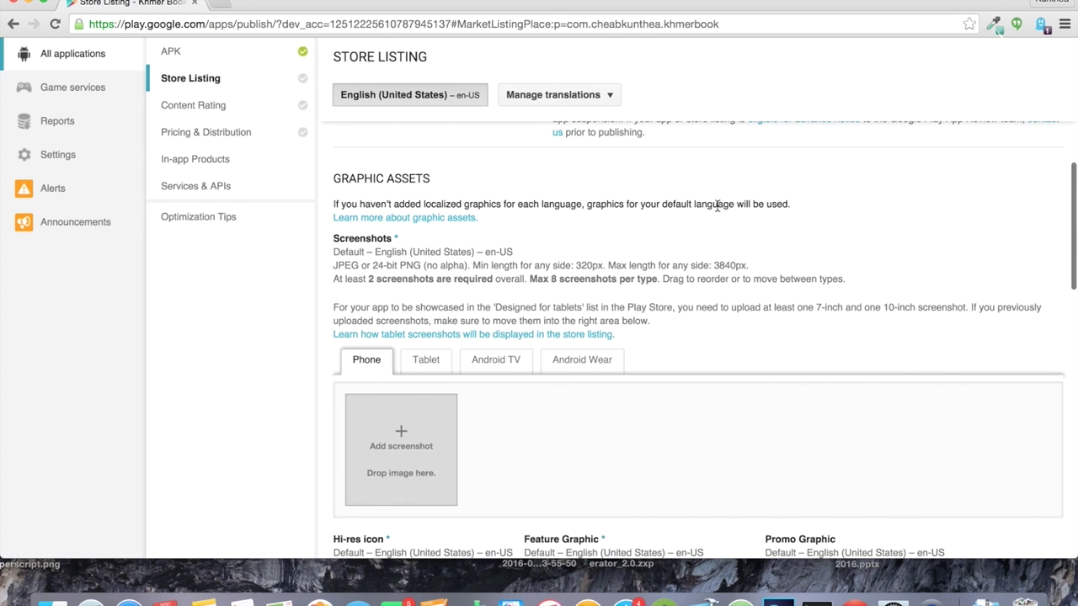
scroll(349, 279, "down", 2)
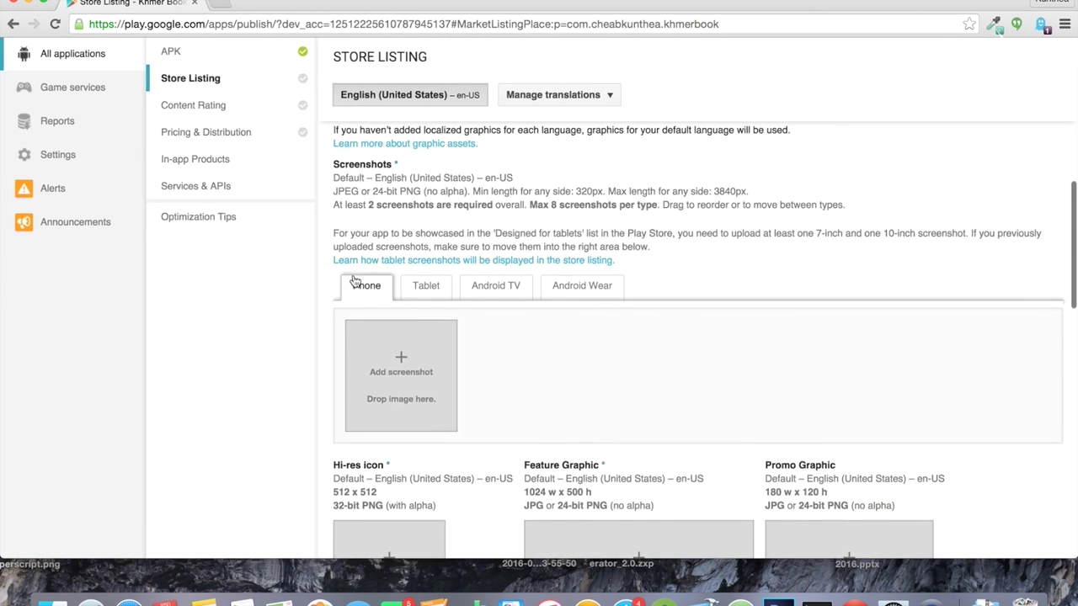
scroll(404, 205, "up", 1)
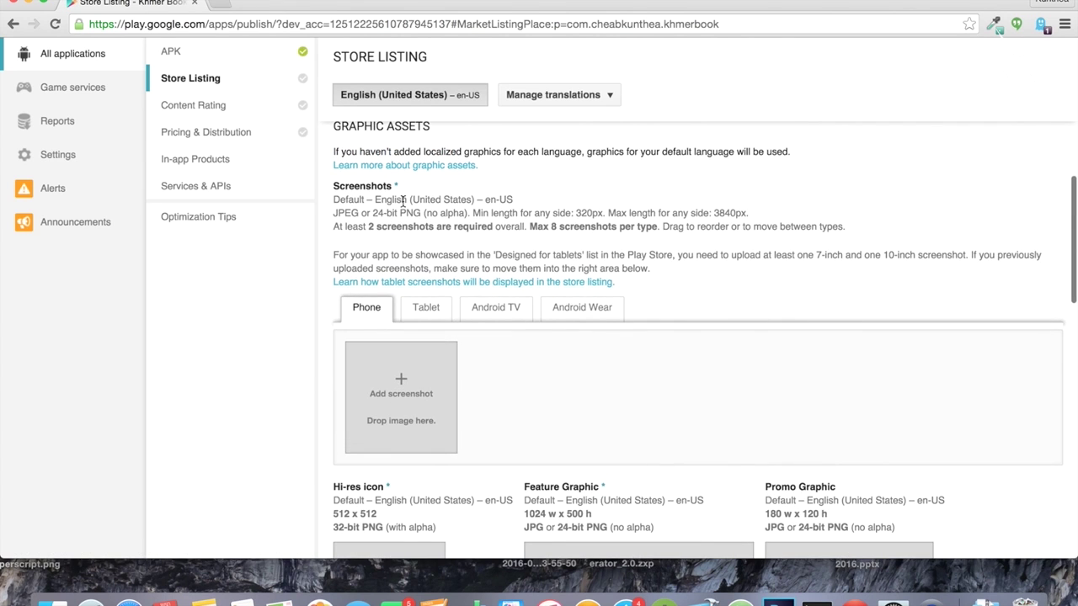
left_click_drag(345, 212, 628, 221)
left_click(690, 212)
left_click_drag(366, 228, 684, 228)
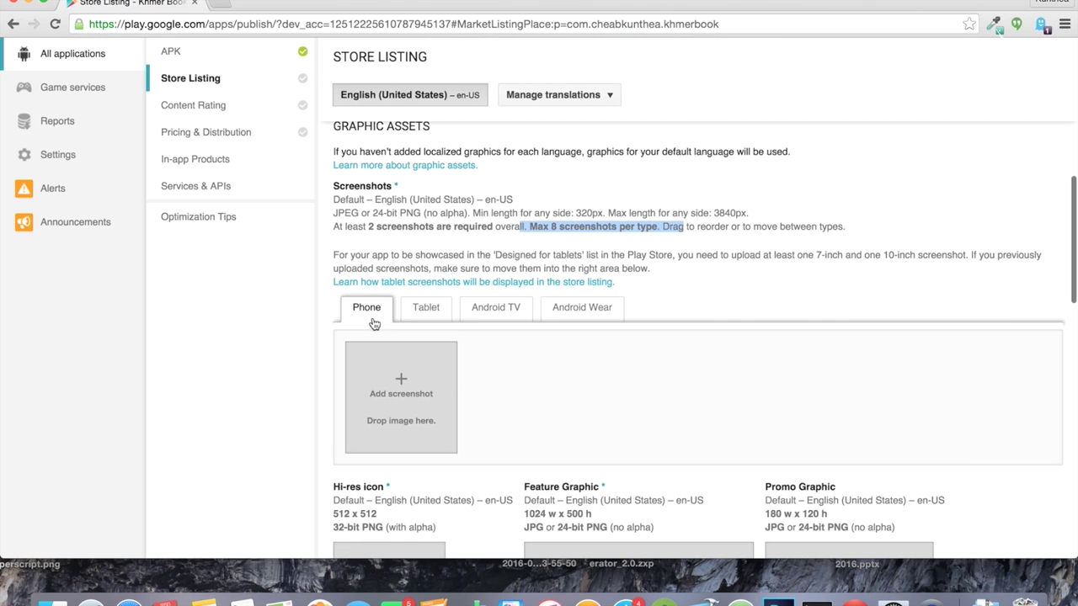
Step: Add two phone screenshot files to the store listing's Graphic Assets
left_click(394, 383)
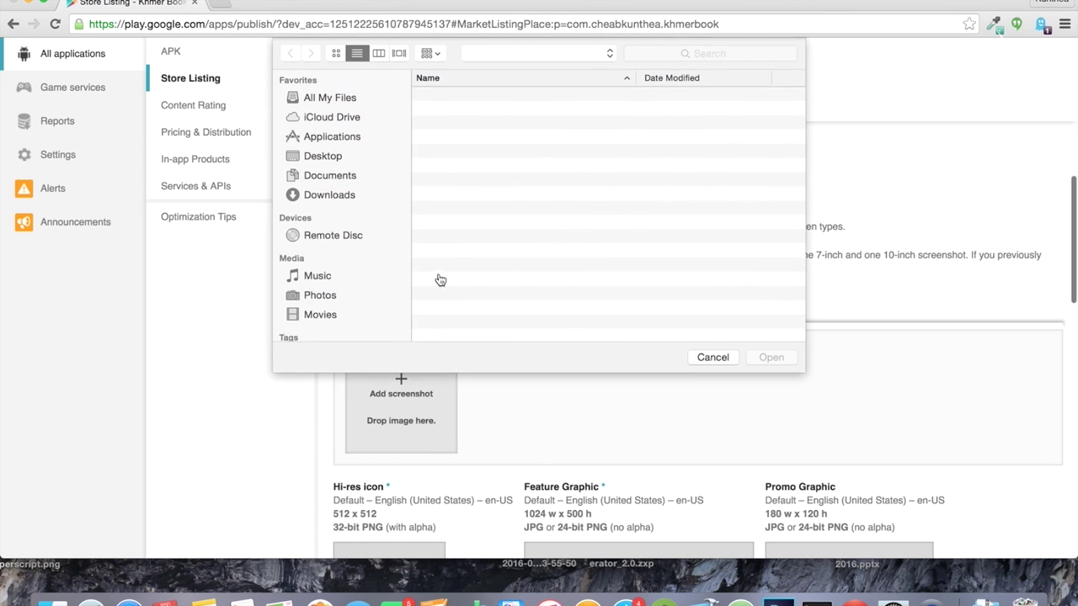
double_click(472, 110)
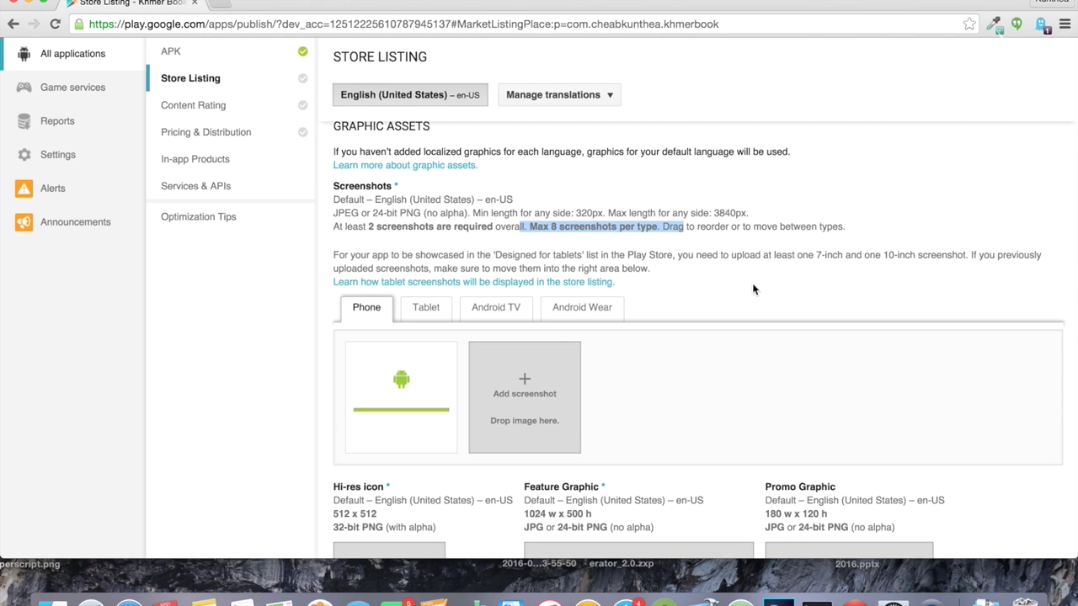
left_click(524, 383)
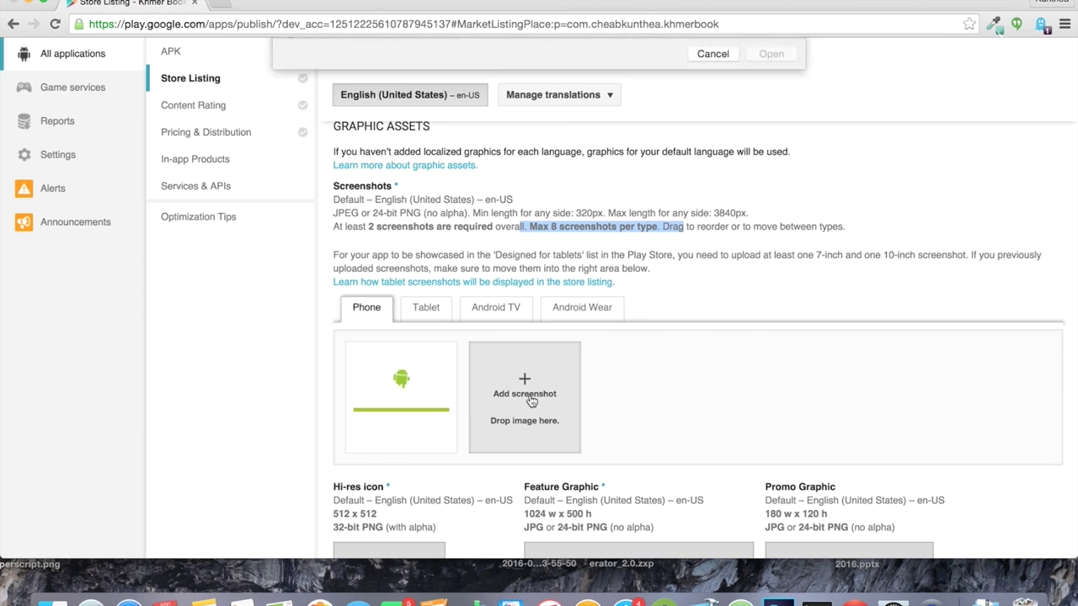
double_click(478, 110)
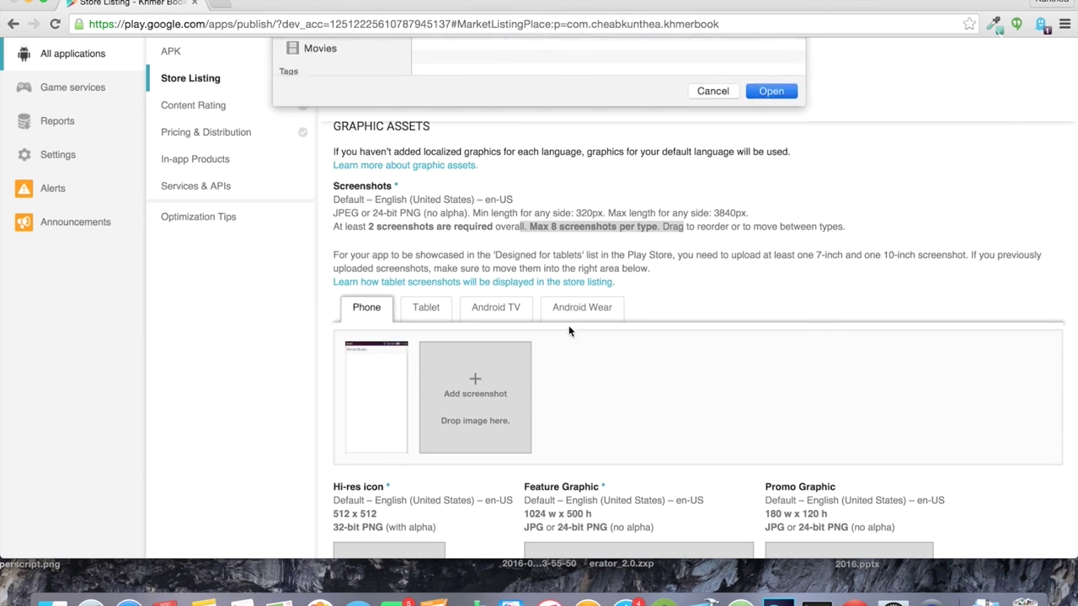
Step: Note the Hi-res icon requirement and launch Photoshop from the Dock
scroll(620, 425, "down", 1)
scroll(620, 430, "down", 3)
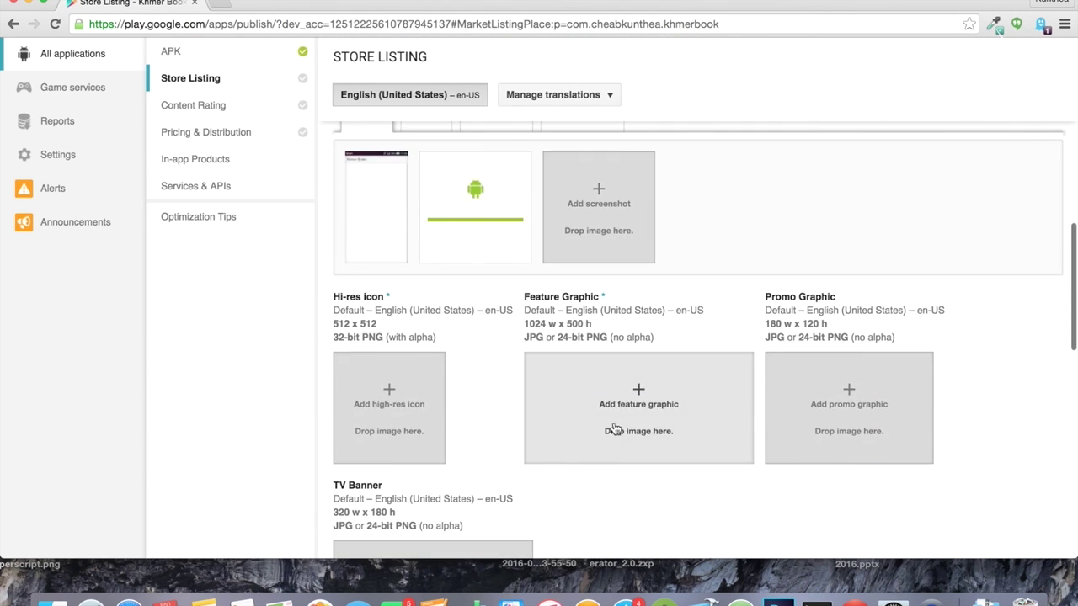
left_click_drag(335, 299, 383, 300)
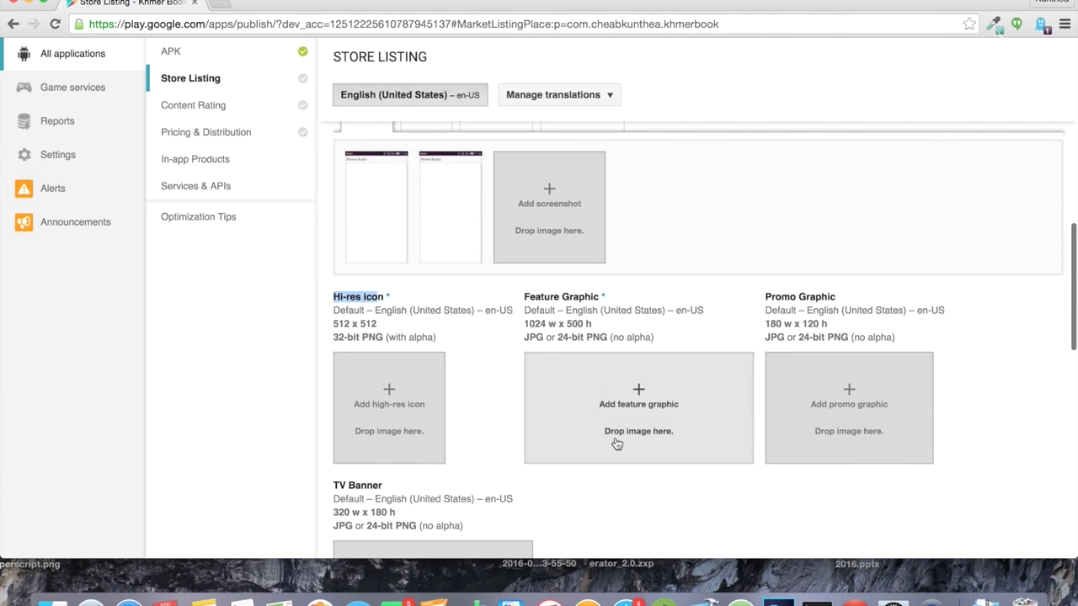
left_click(780, 600)
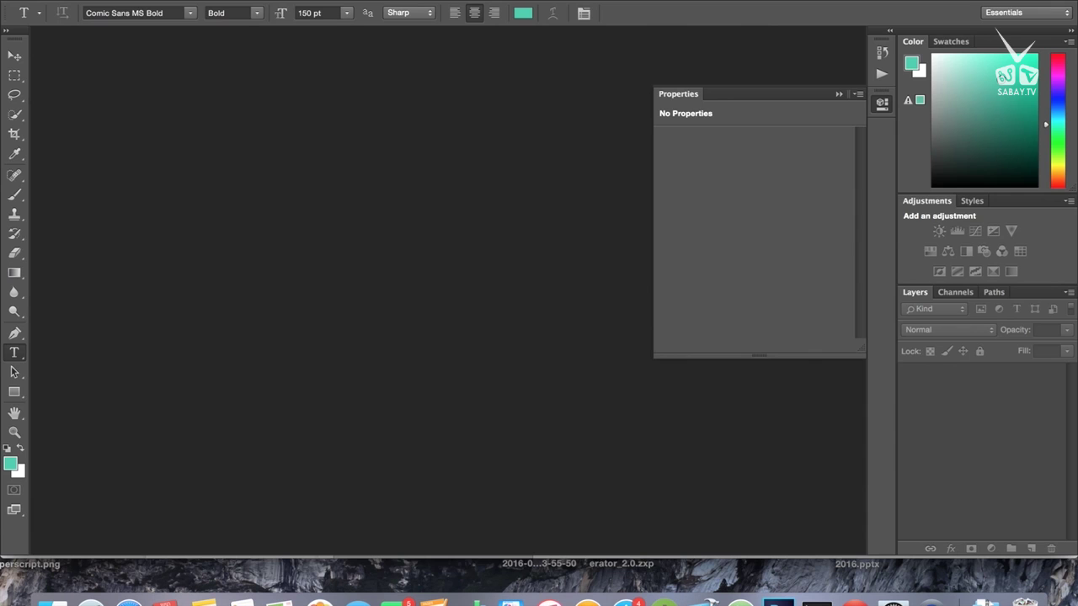
Step: Create a new 512 × 512 px white document
left_click(124, 2)
left_click(139, 7)
left_click(713, 576)
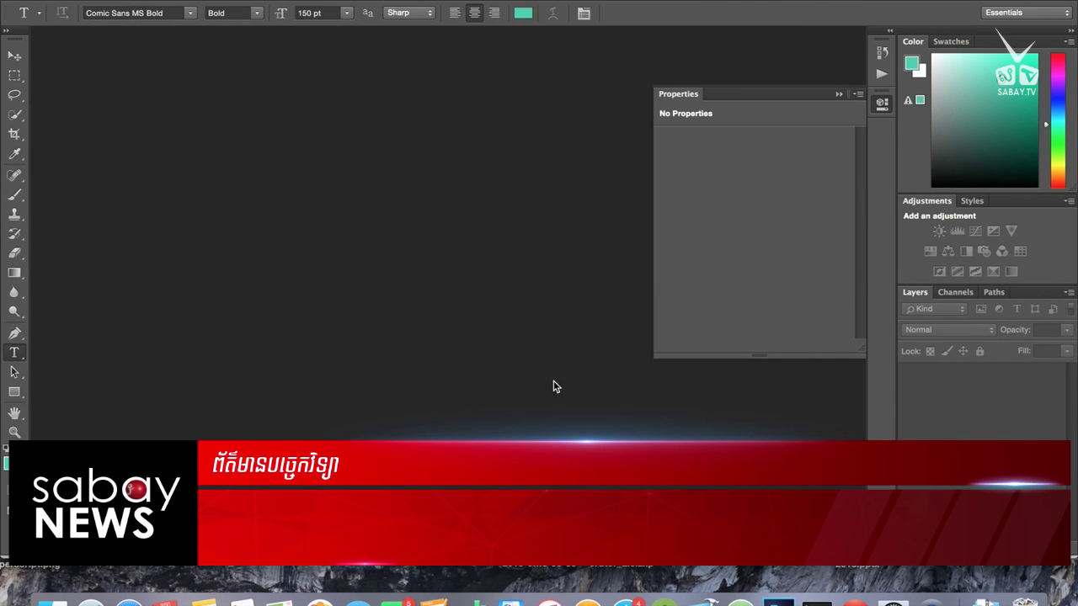
left_click(125, 2)
left_click(128, 3)
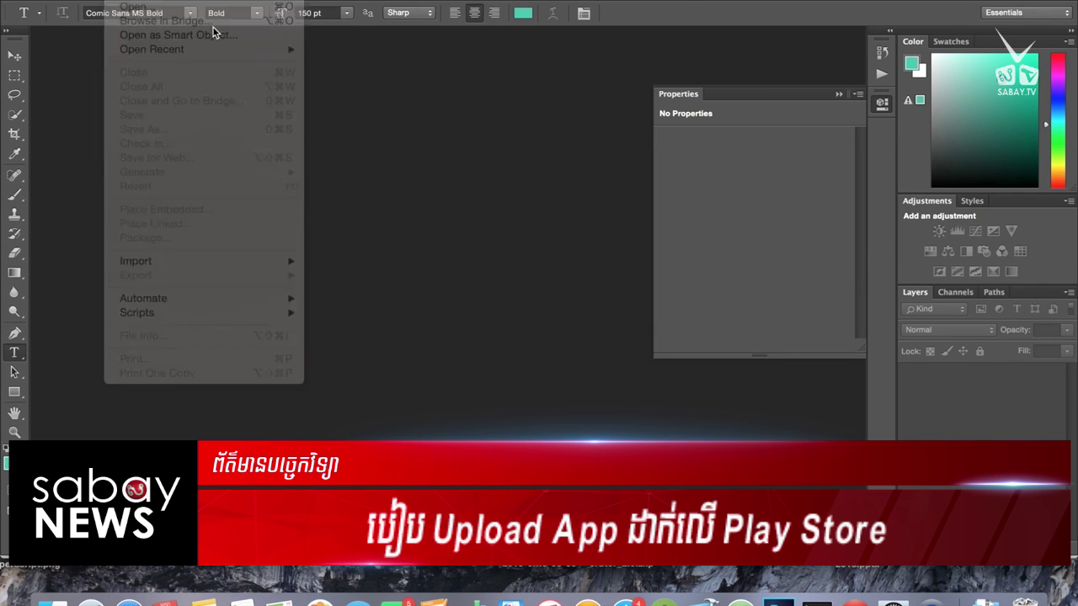
left_click_drag(538, 241, 476, 233)
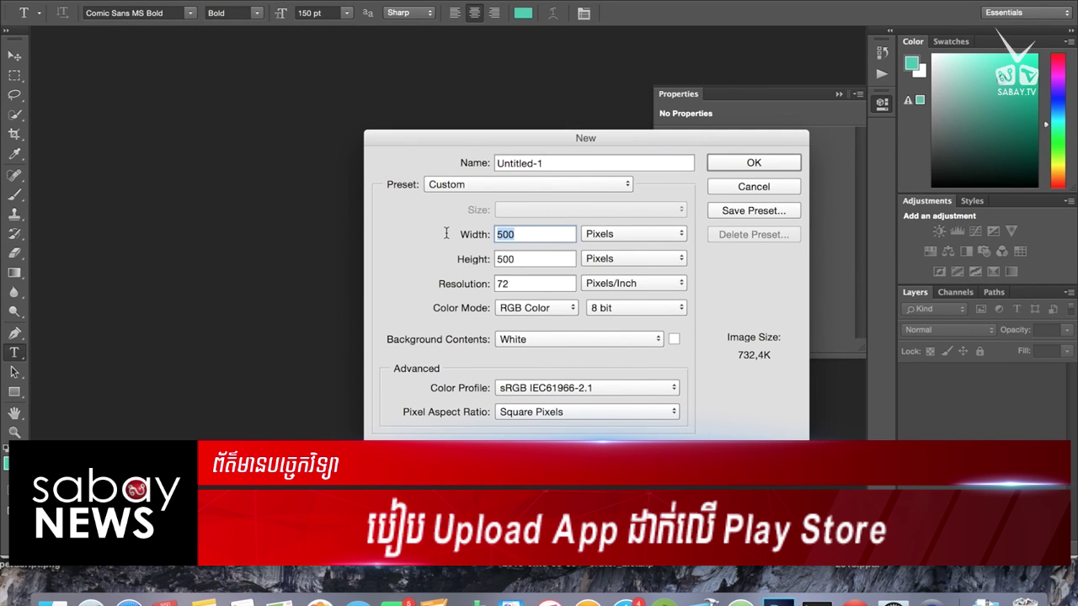
key("BackSpace")
key("BackSpace")
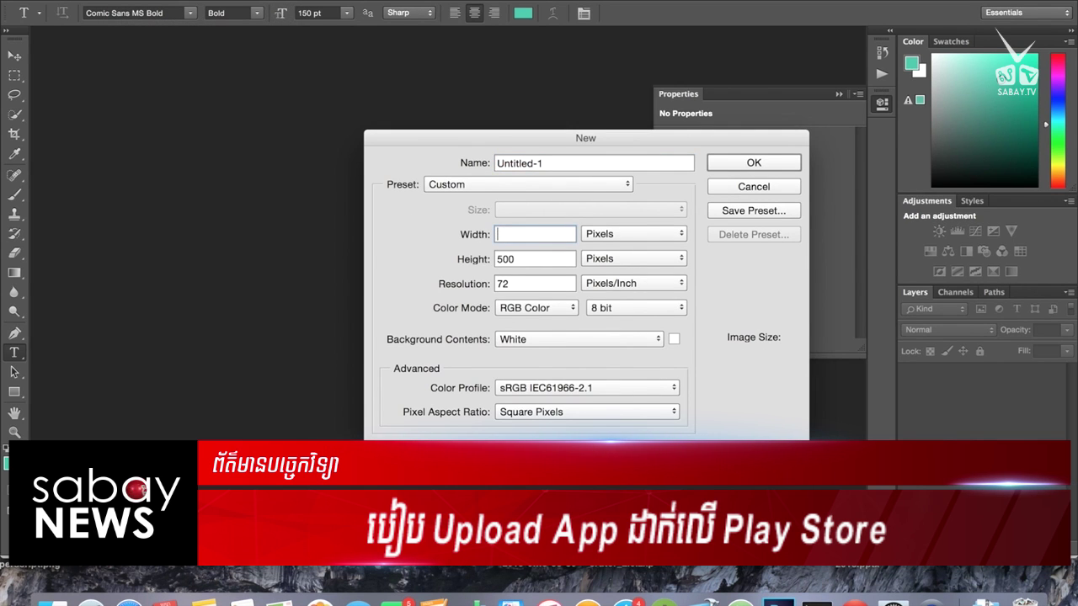
type("512")
left_click_drag(526, 256, 413, 261)
type("512")
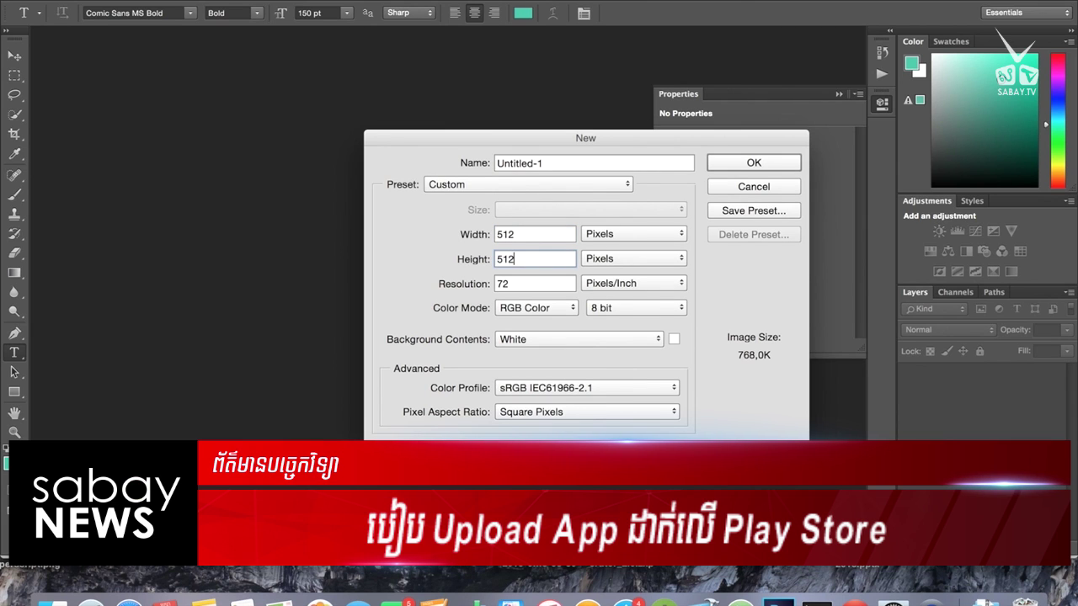
key("Return")
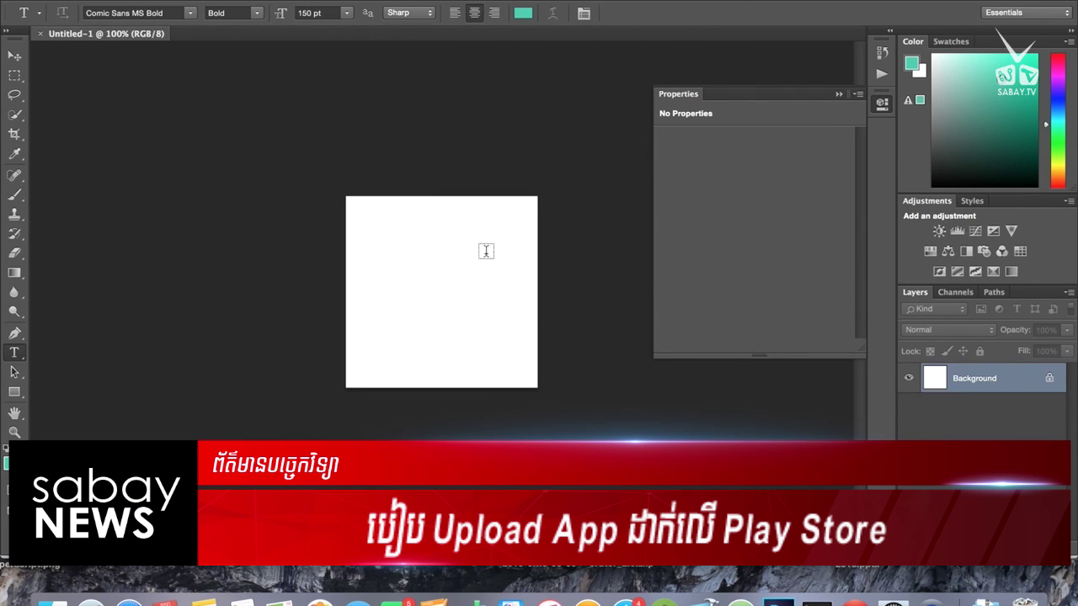
Step: Add 'Khmer Book' text at 72 pt near the canvas centre and commit it
left_click(418, 277)
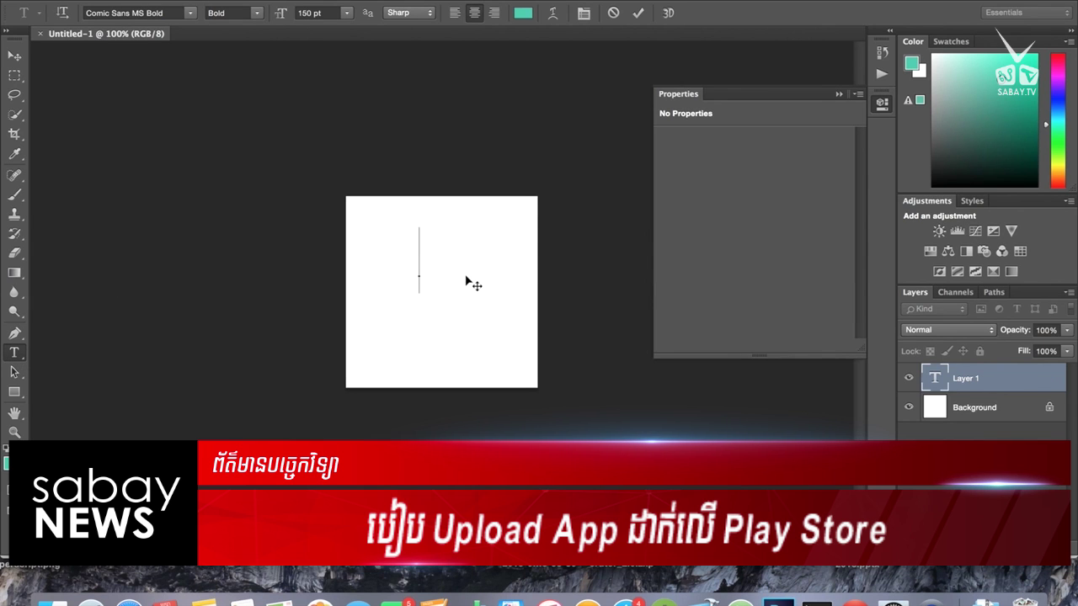
type("Kh")
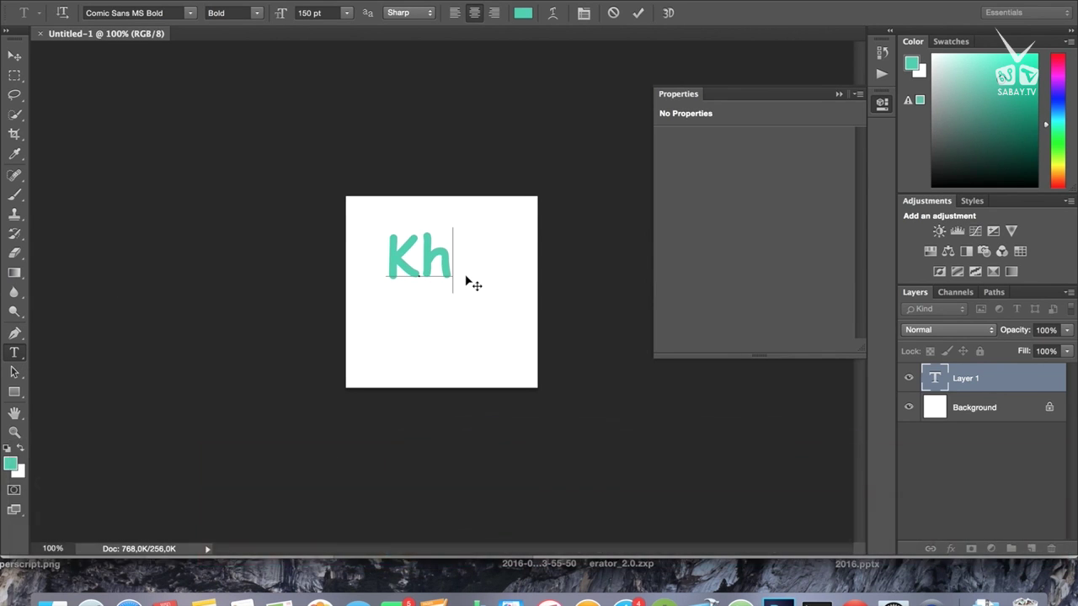
type("mer")
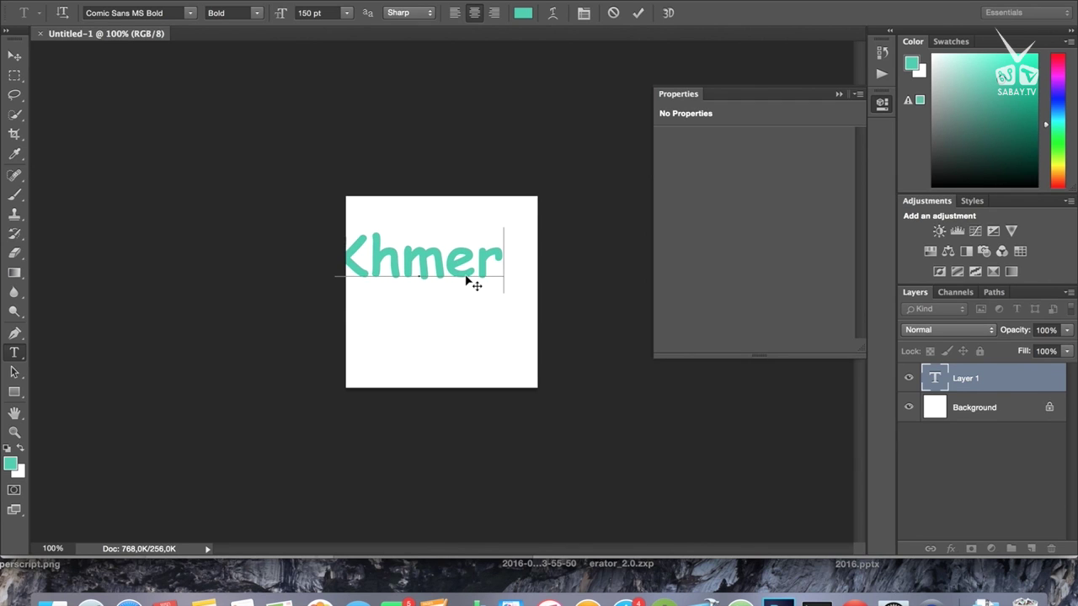
type(" Boo")
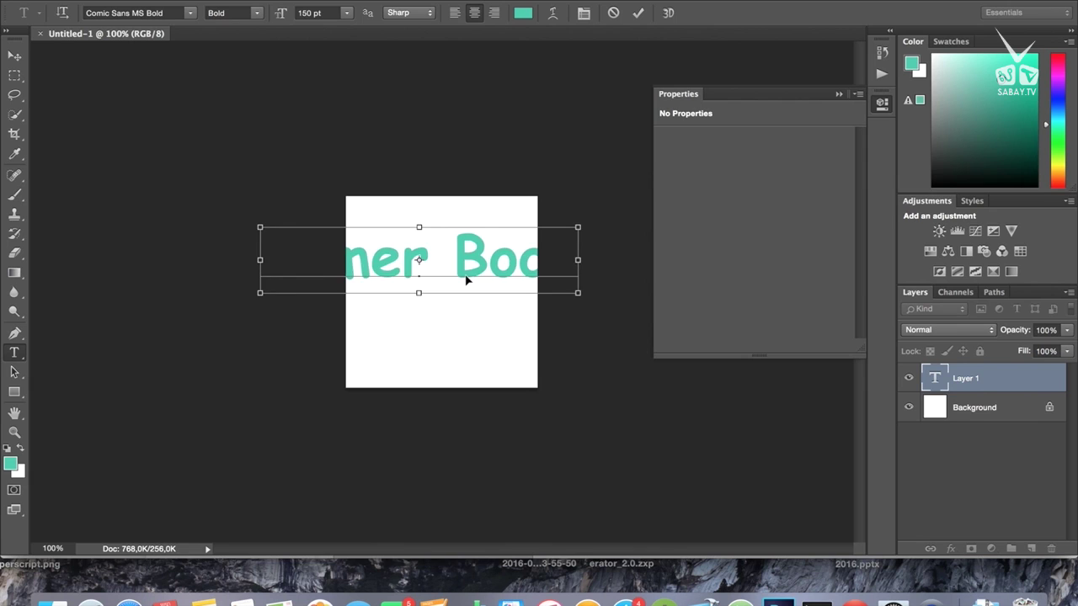
key("super+a")
left_click(346, 12)
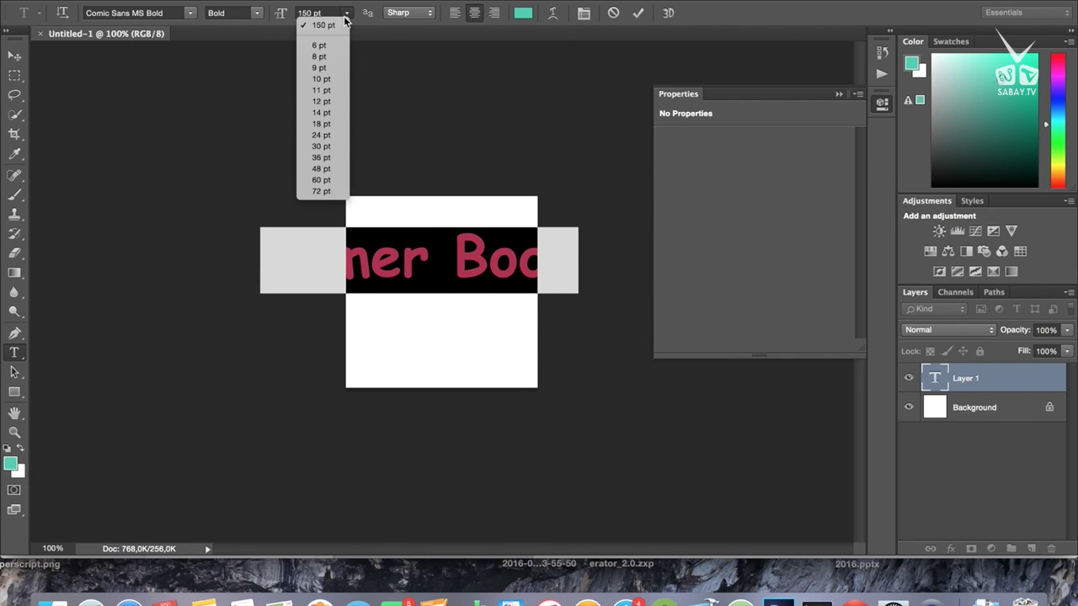
left_click(345, 203)
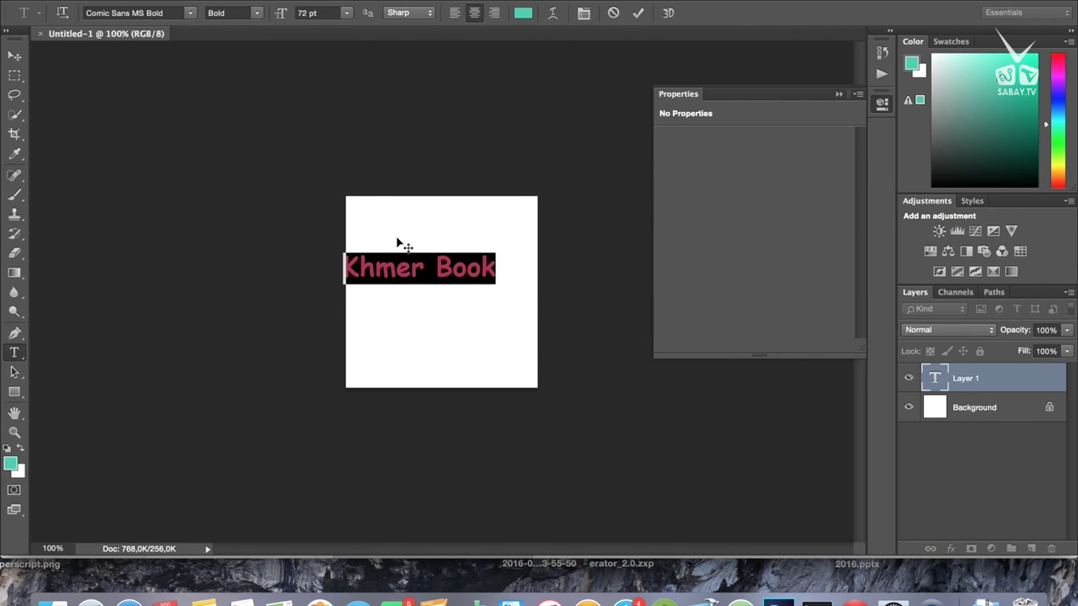
left_click_drag(425, 260, 411, 261)
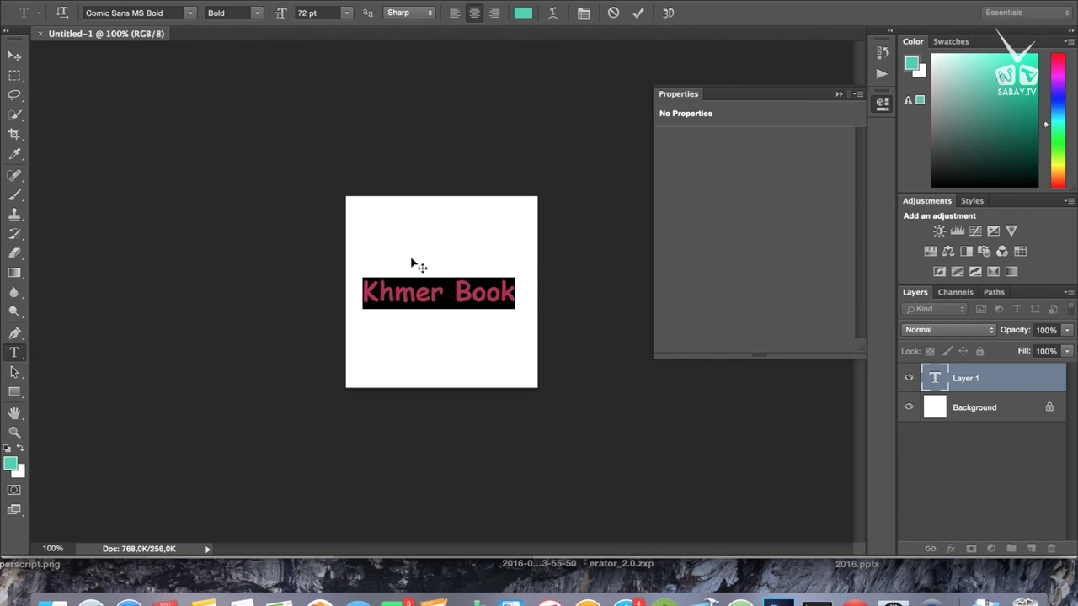
left_click(637, 12)
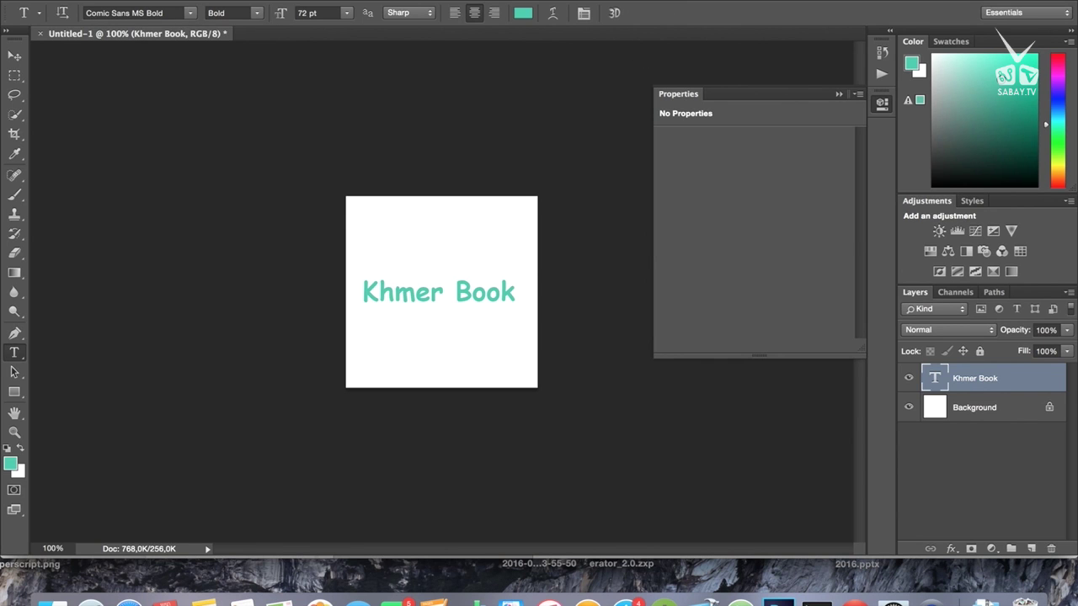
left_click(134, 0)
Step: Export the icon via Save for Web as Untitled-1.png into the Desktop's Tut folder
left_click(139, 158)
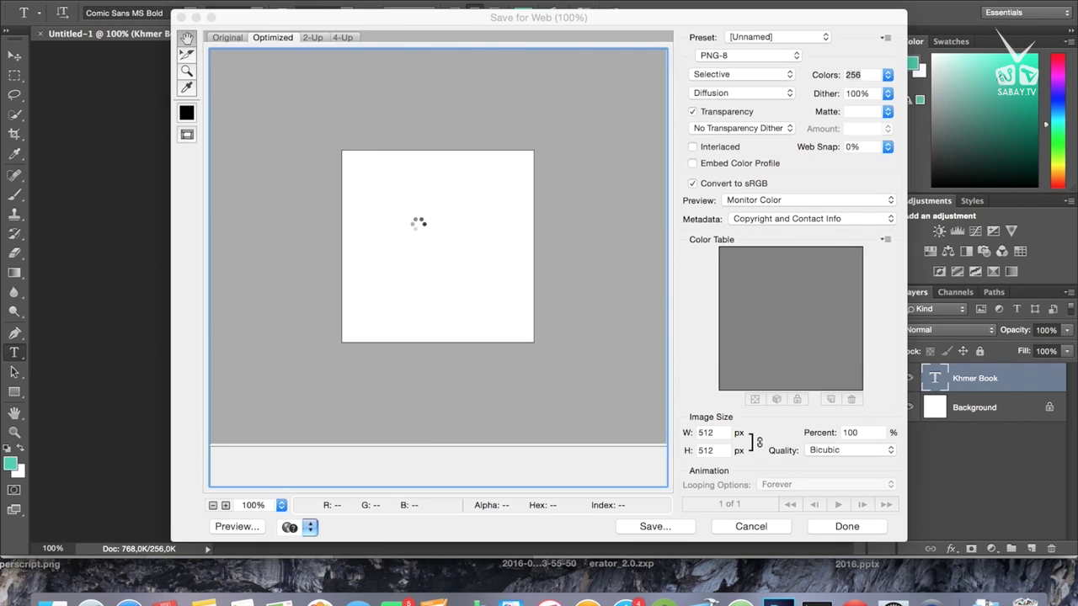
left_click(651, 526)
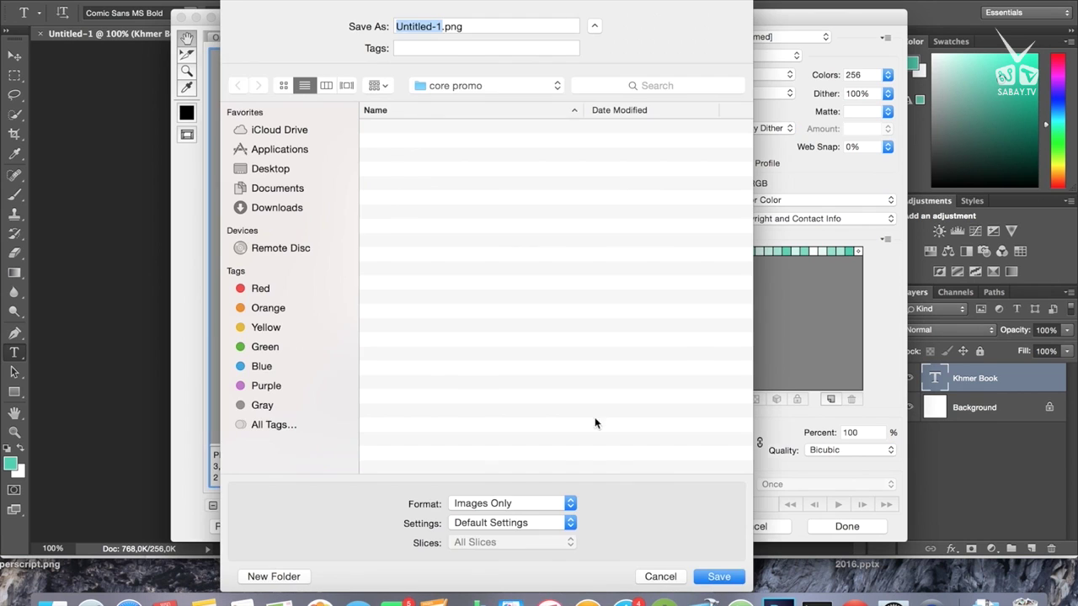
left_click(272, 172)
scroll(441, 375, "down", 10)
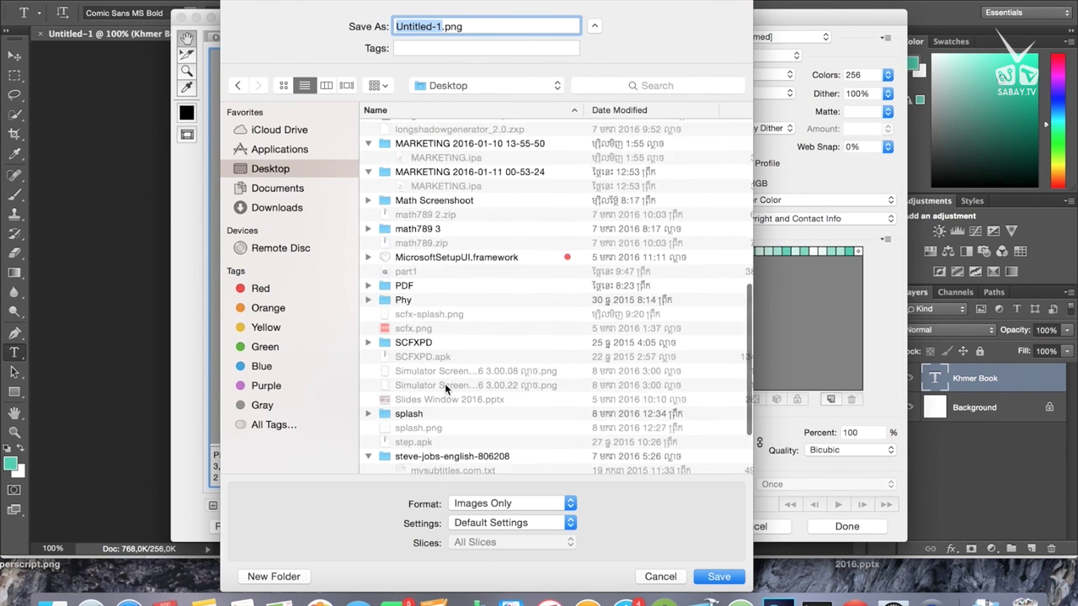
left_click(405, 438)
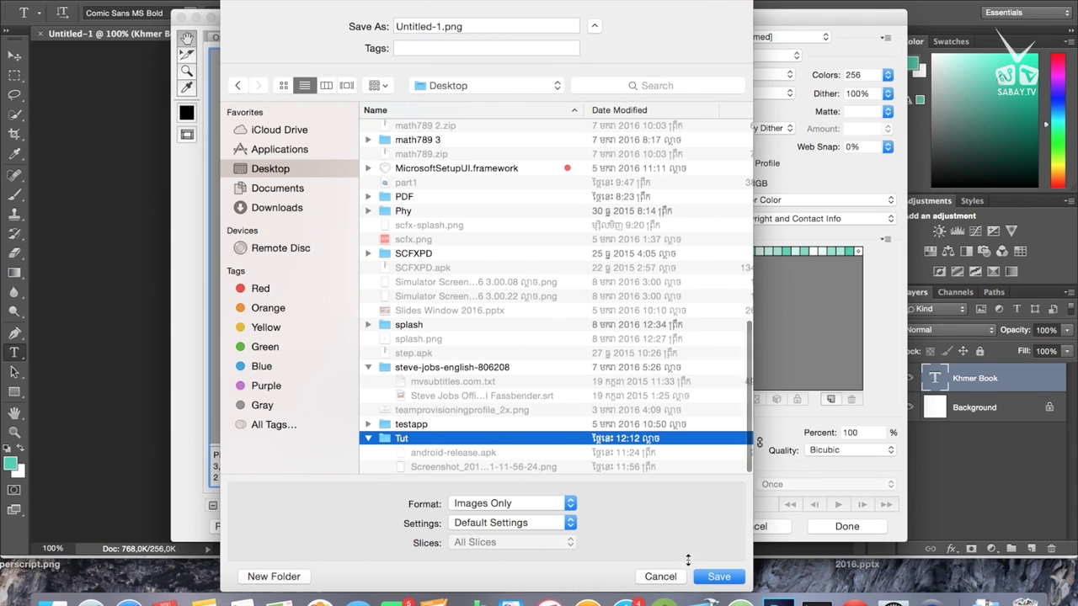
left_click(713, 577)
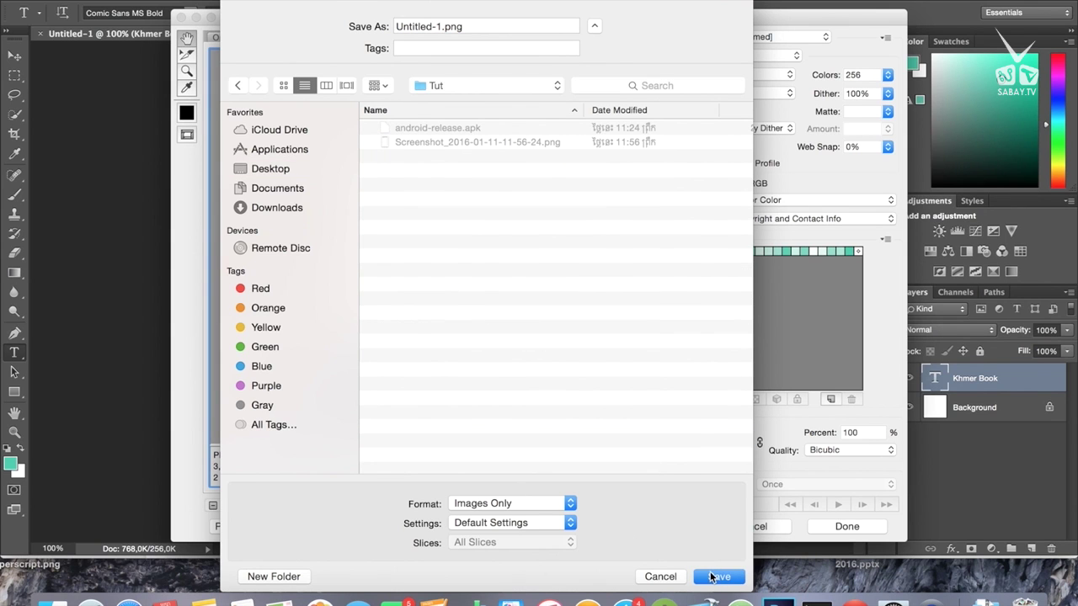
left_click(712, 577)
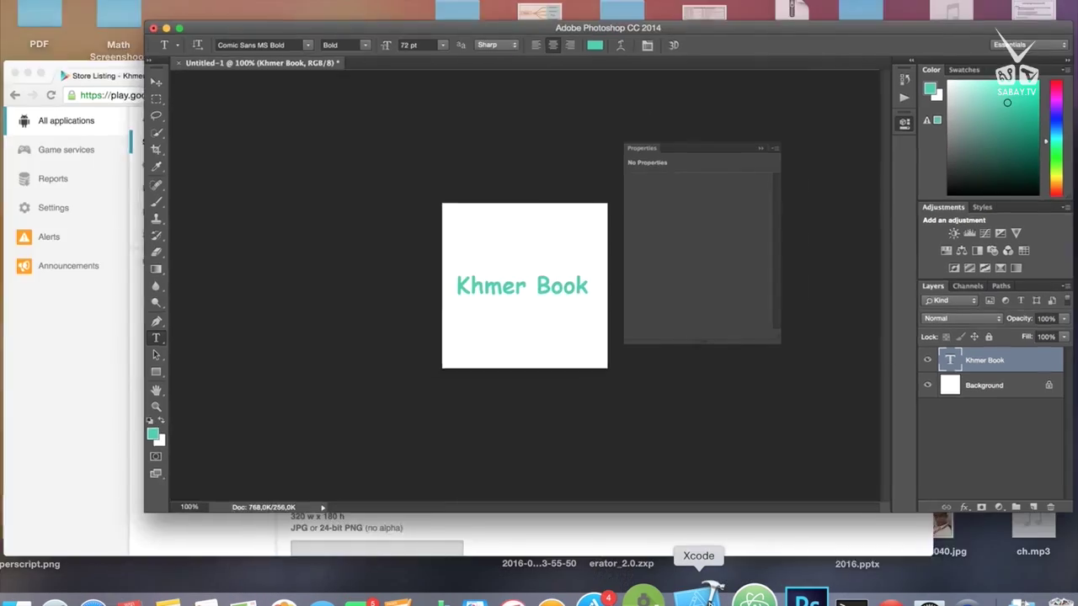
Step: Upload Untitled-1.png from Tut as the store listing's hi-res icon
key("ctrl+Up")
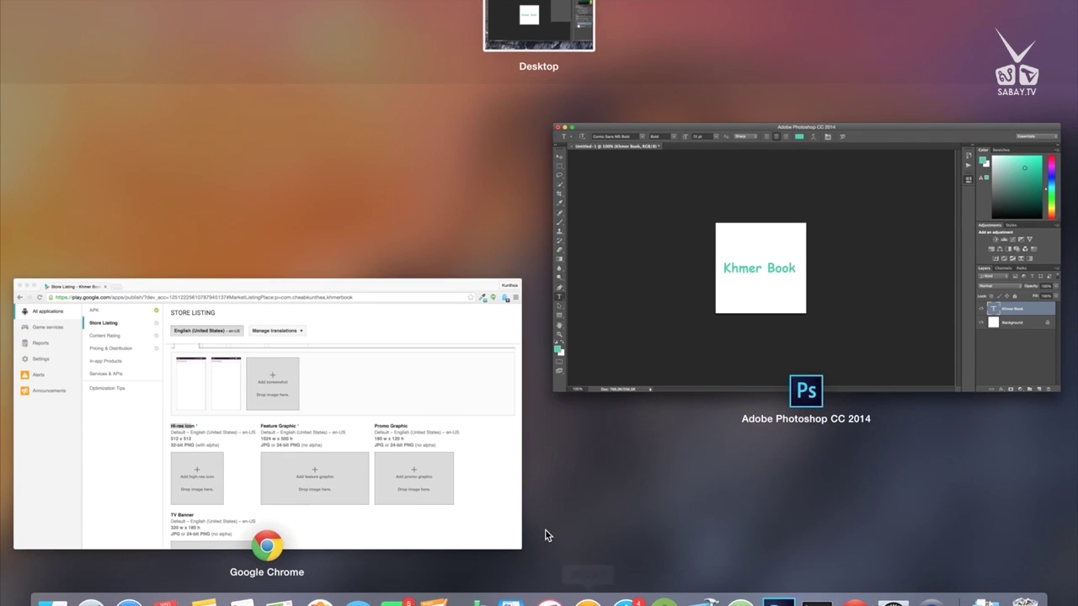
left_click(415, 419)
left_click(376, 394)
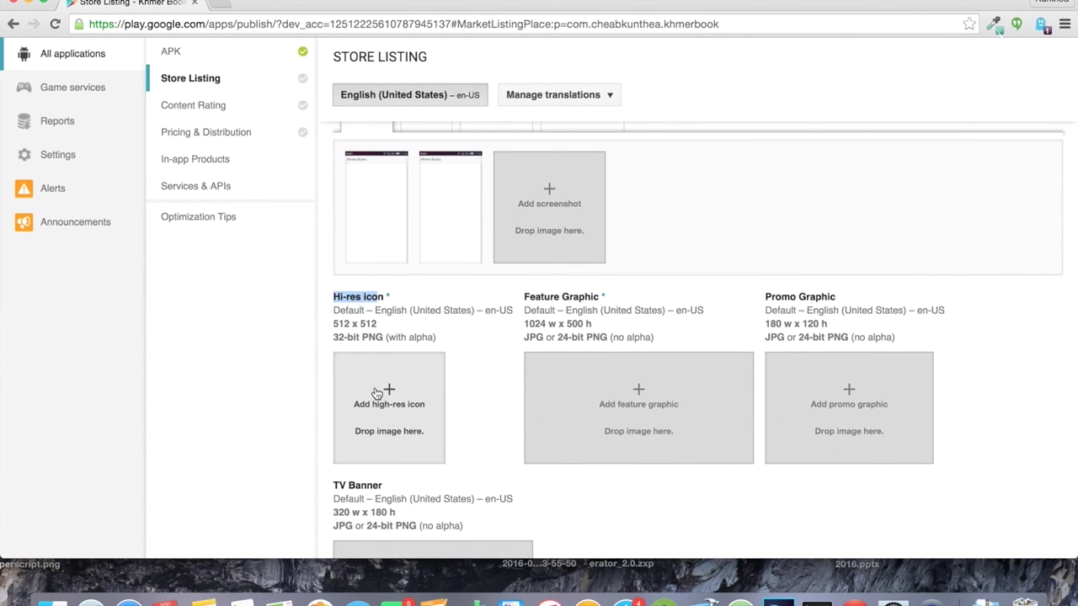
left_click(464, 124)
double_click(464, 124)
Step: Check the 512 x 512 icon and 1024 x 500 feature graphic sizes, then return to Photoshop
left_click_drag(334, 324, 378, 325)
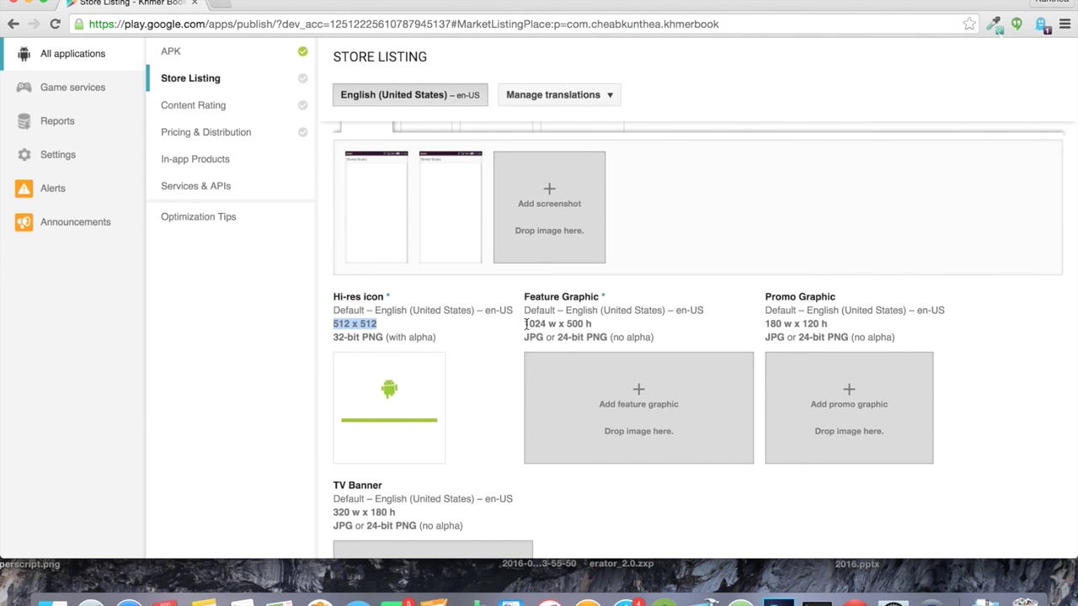
left_click_drag(525, 323, 593, 325)
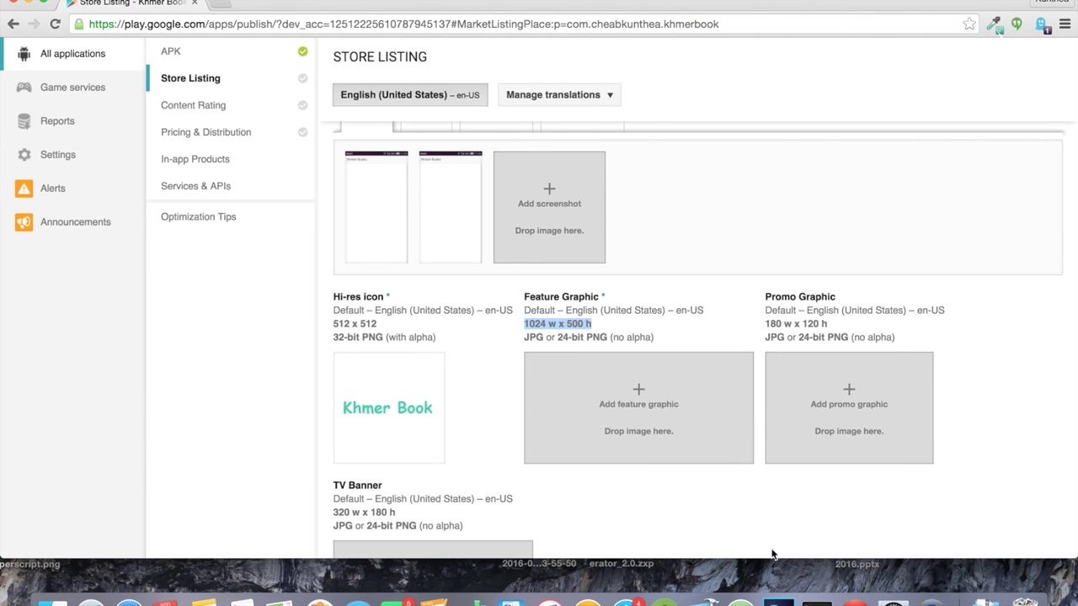
key("ctrl+Up")
left_click(403, 375)
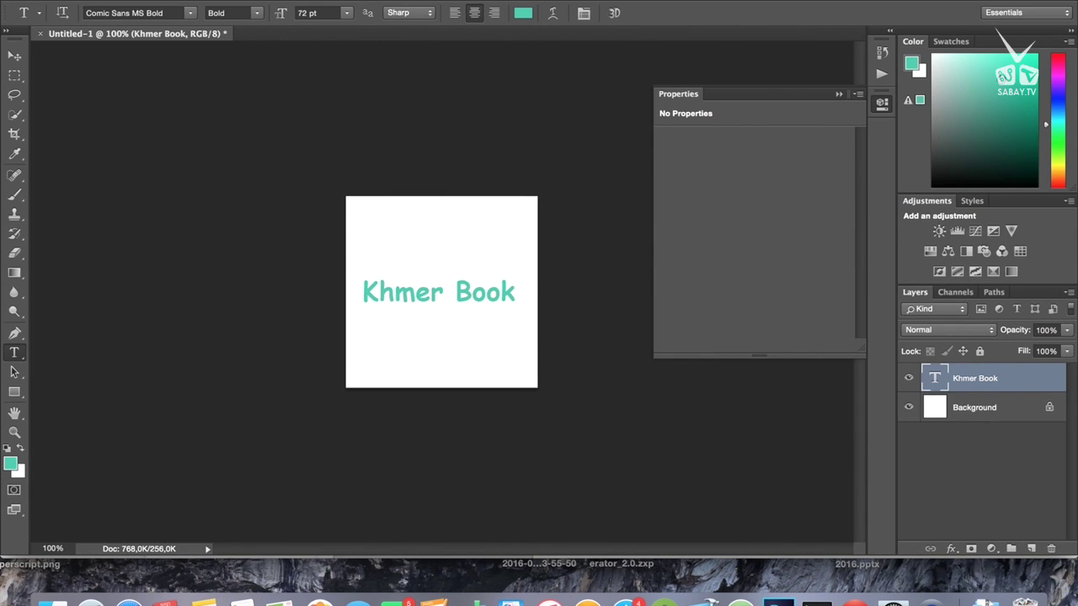
Step: Create a new 1024 × 500 px document
left_click(122, 0)
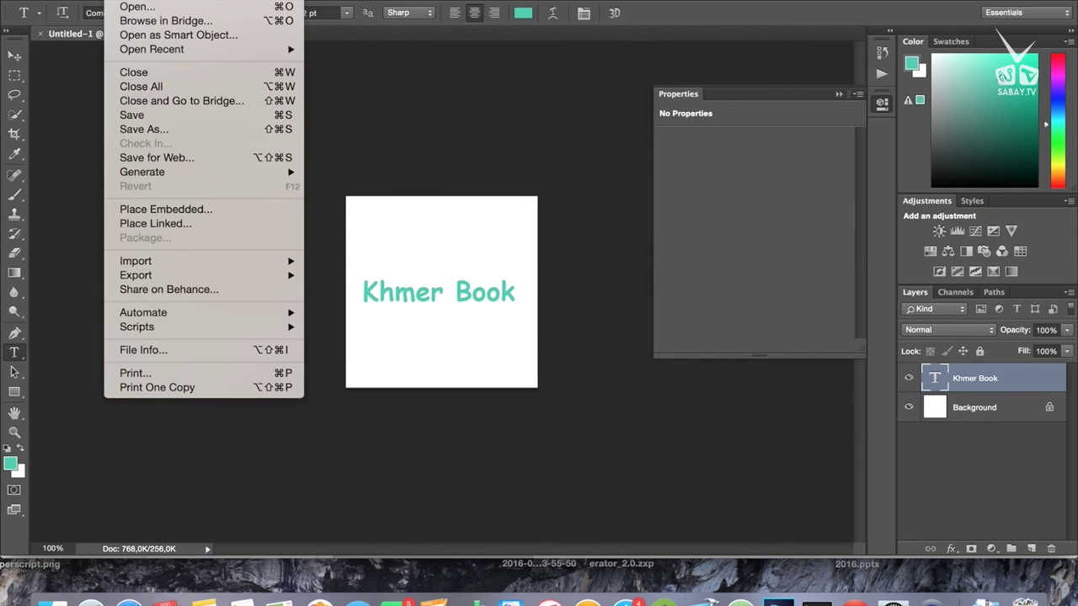
left_click(133, 0)
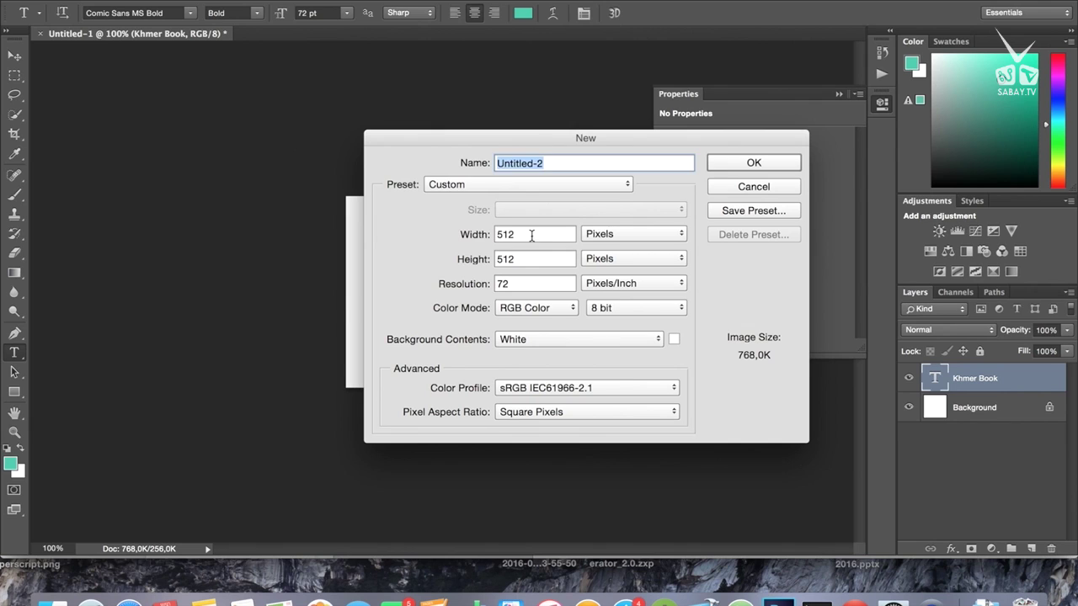
key("Tab")
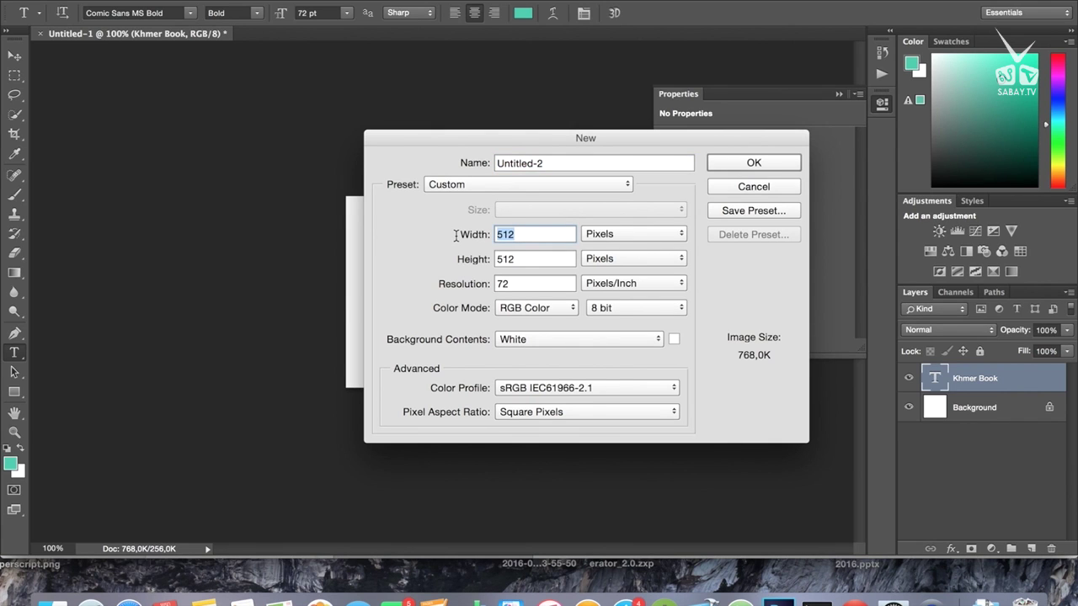
type("1024")
left_click(523, 260)
double_click(523, 260)
key("BackSpace")
type("500")
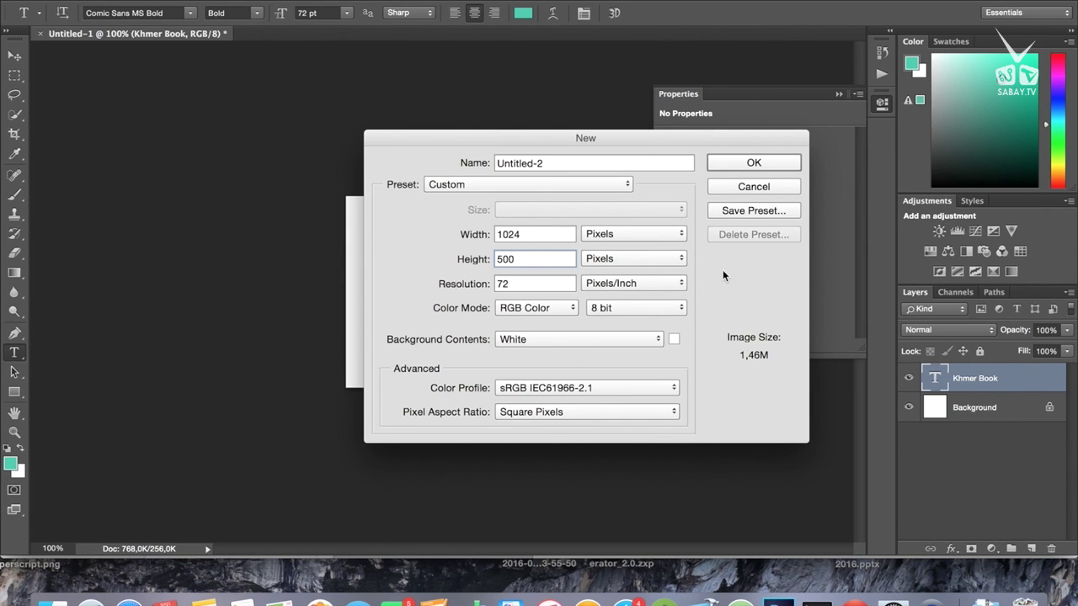
left_click(738, 164)
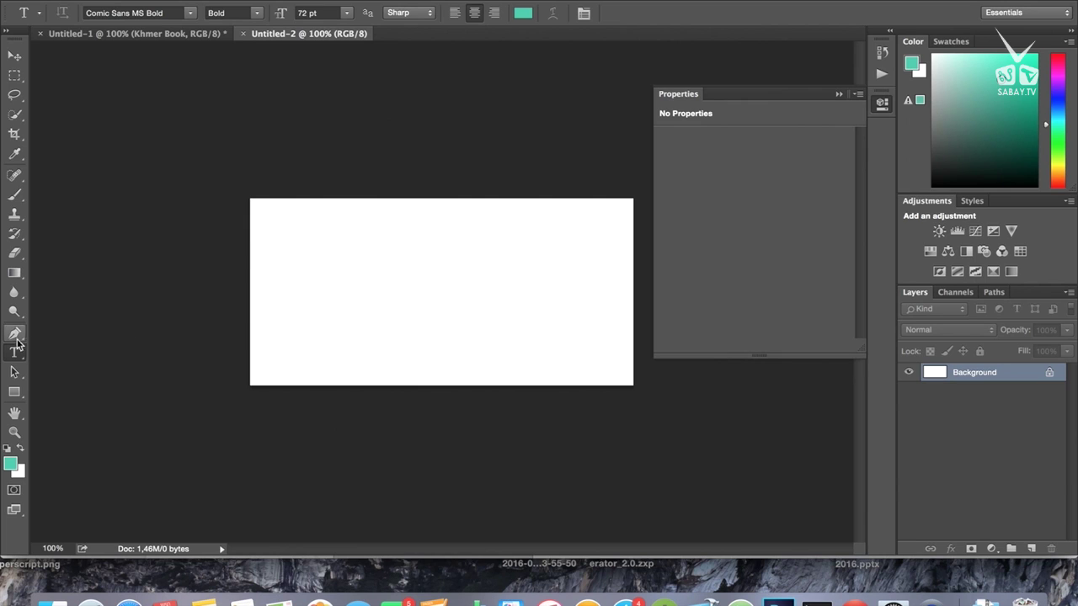
Step: Type 'Khmer Book....' on the canvas, centre it, and commit the text
left_click(357, 293)
type("Khm")
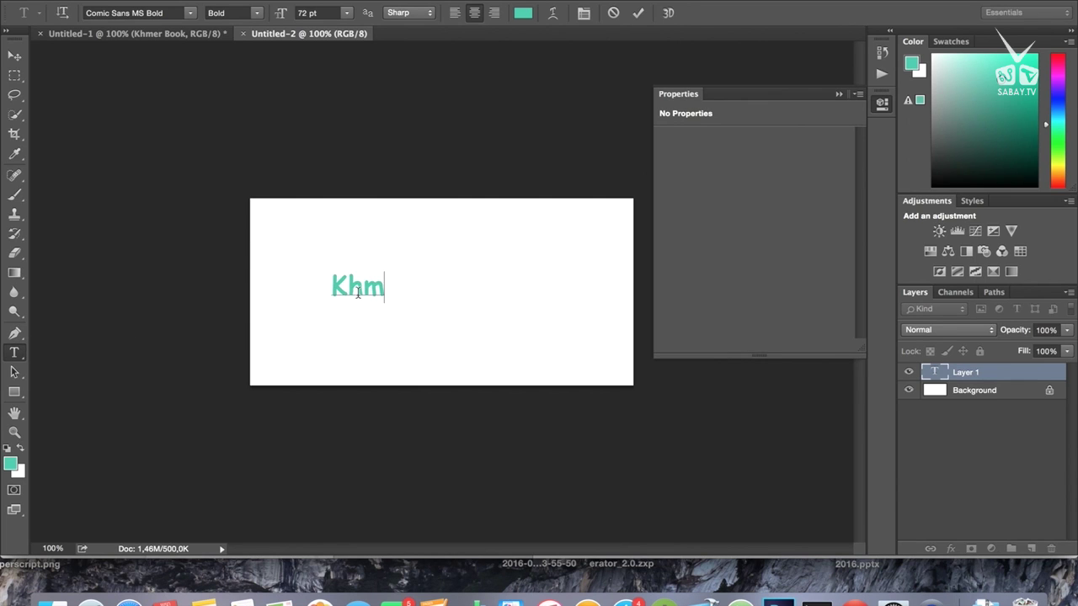
key("BackSpace")
type("me")
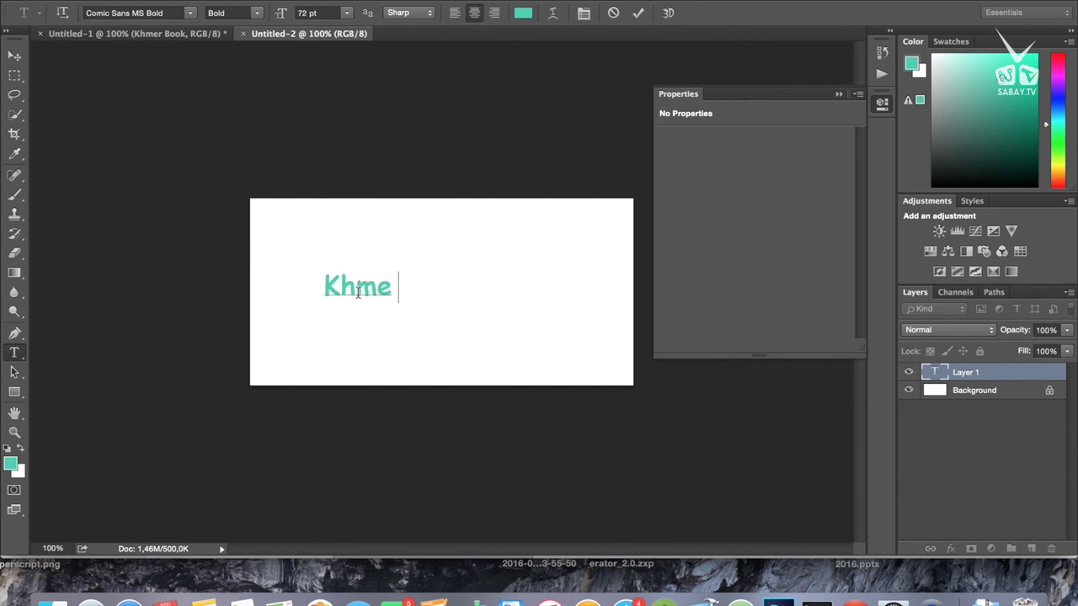
type("r Boo")
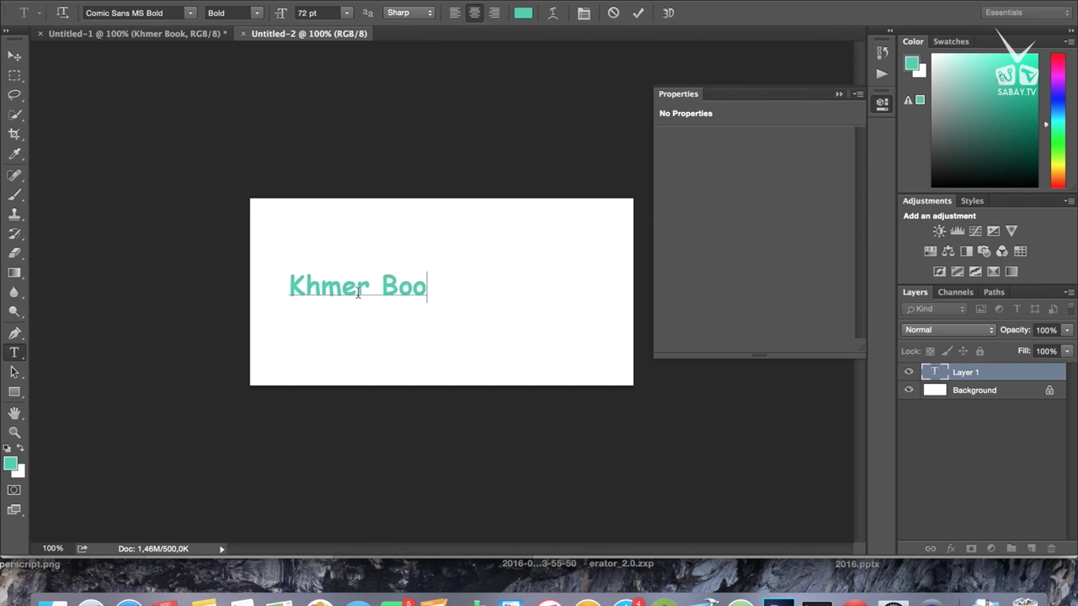
type("k....")
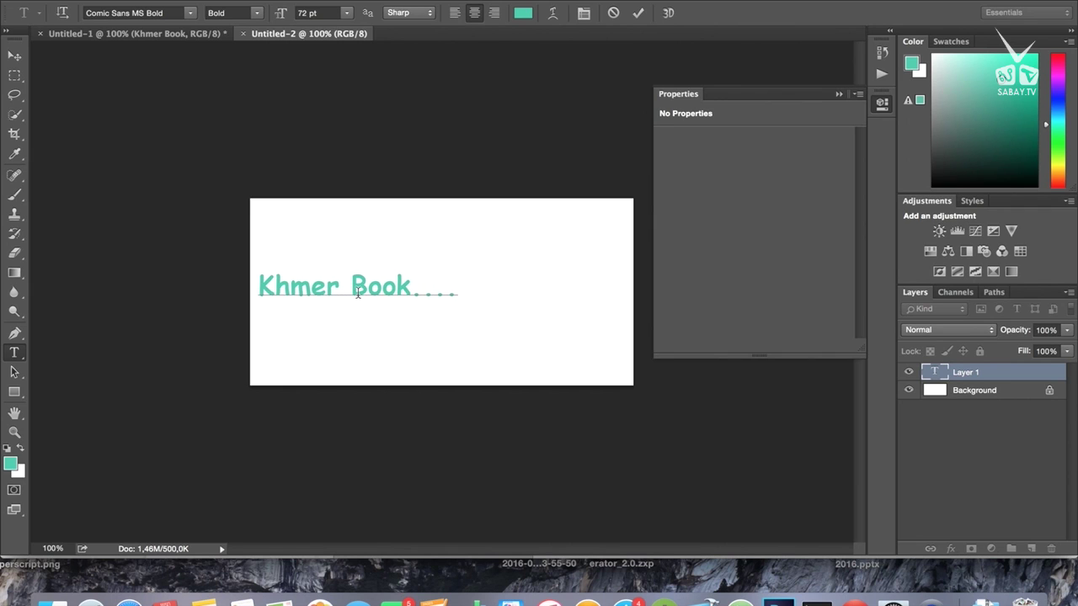
left_click_drag(349, 250, 447, 258)
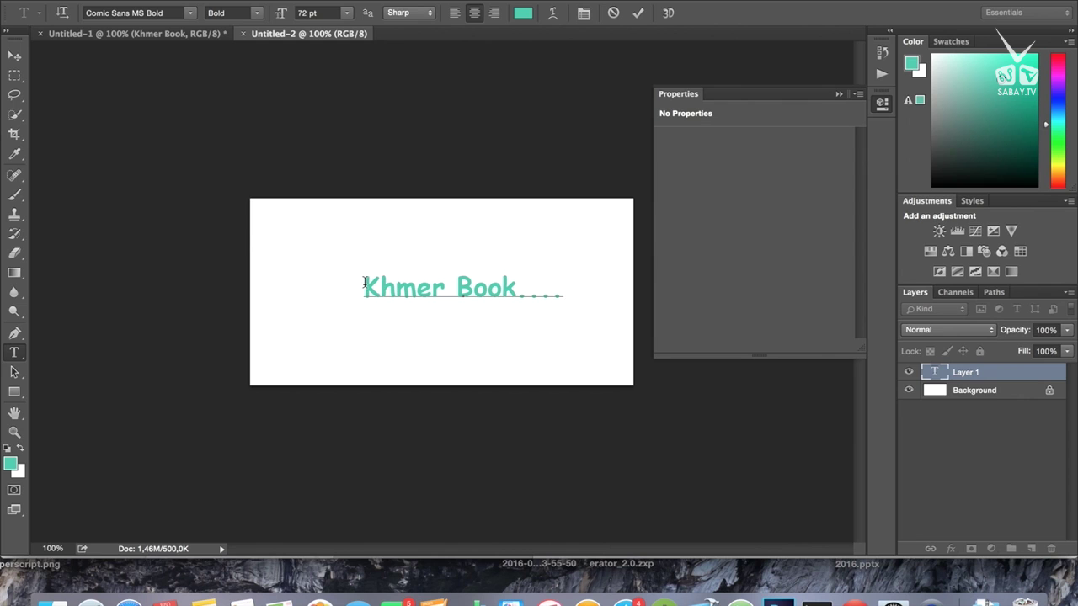
left_click(637, 13)
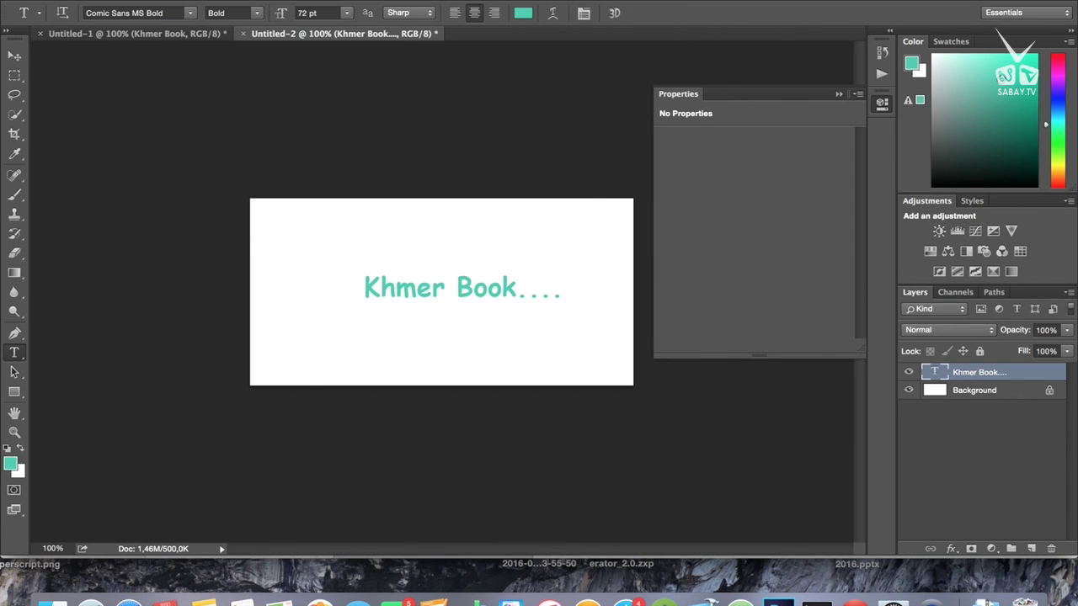
Step: Export the 1024×500 banner via Save for Web as Untitled-2.png in the Tut folder
left_click(122, 0)
left_click(152, 159)
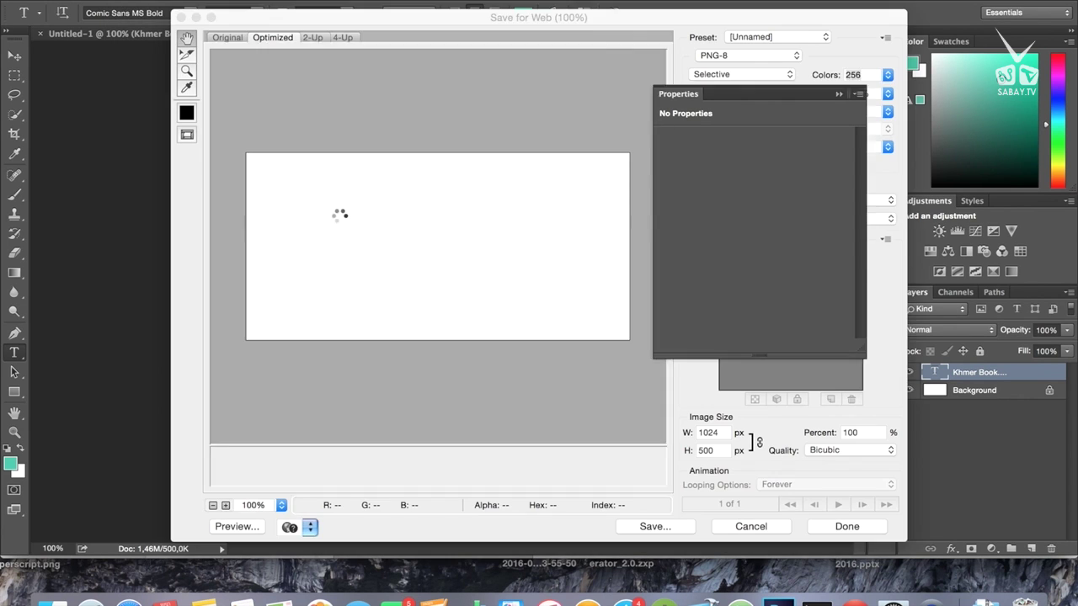
left_click(657, 526)
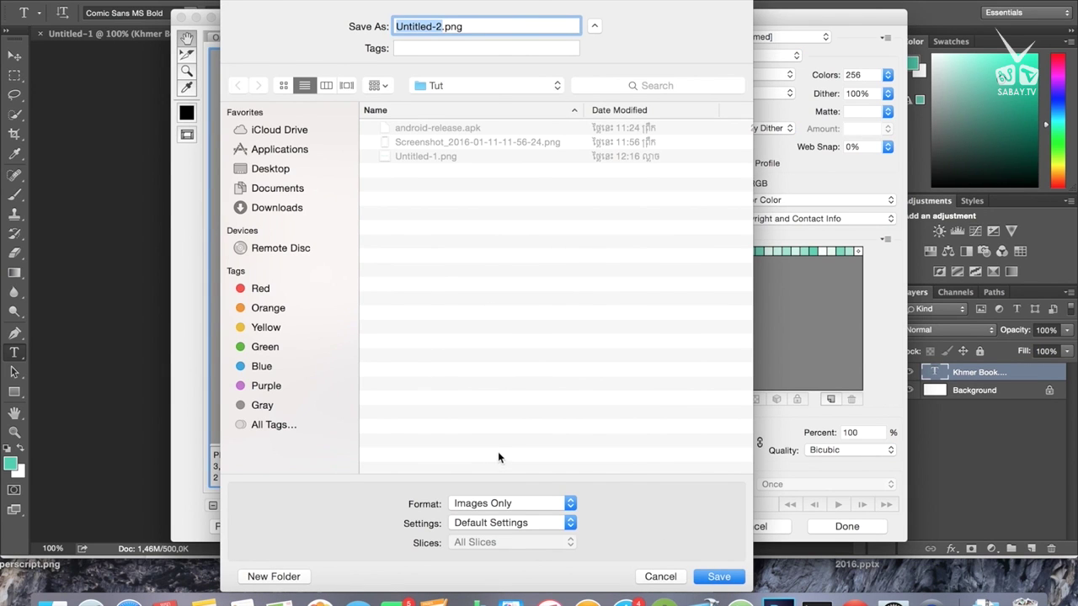
left_click(716, 577)
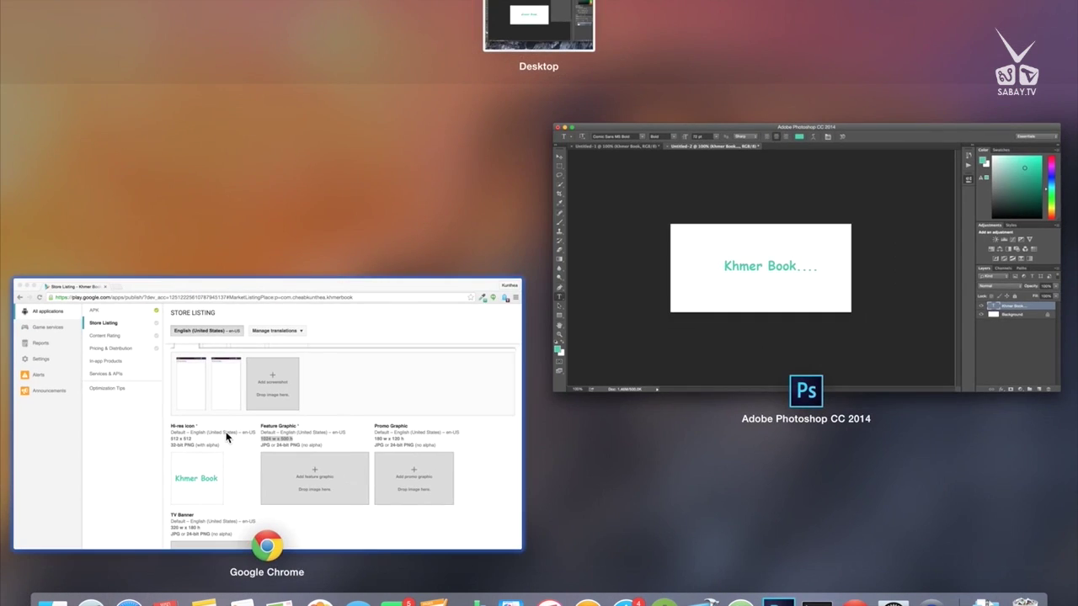
Step: Back in the store listing, upload Untitled-2.png from Tut as the Khmer Book feature graphic
left_click(228, 432)
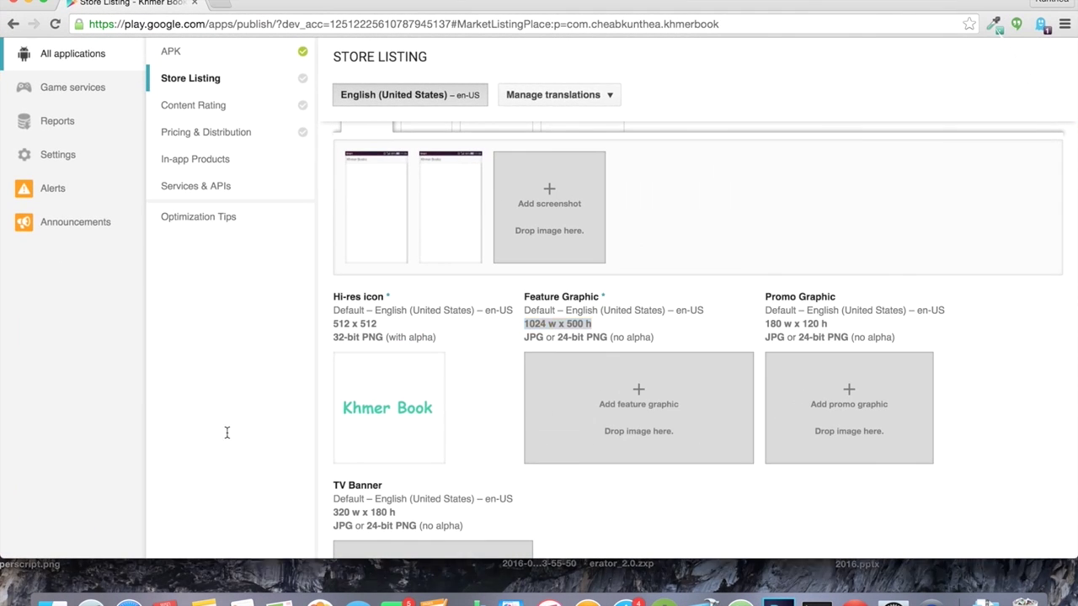
left_click(583, 419)
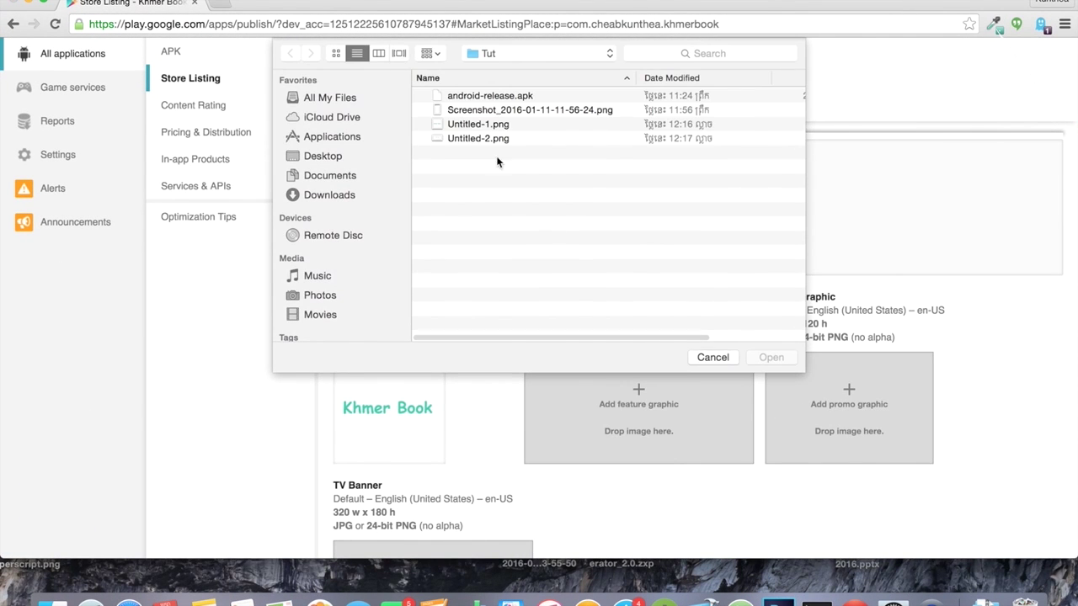
left_click(469, 139)
double_click(469, 140)
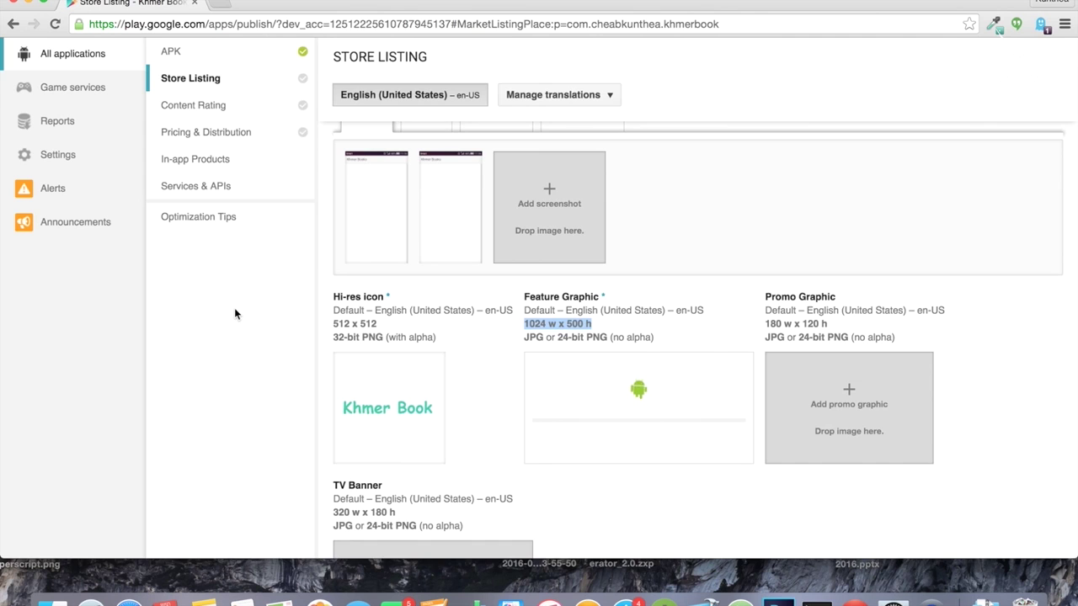
scroll(234, 309, "down", 3)
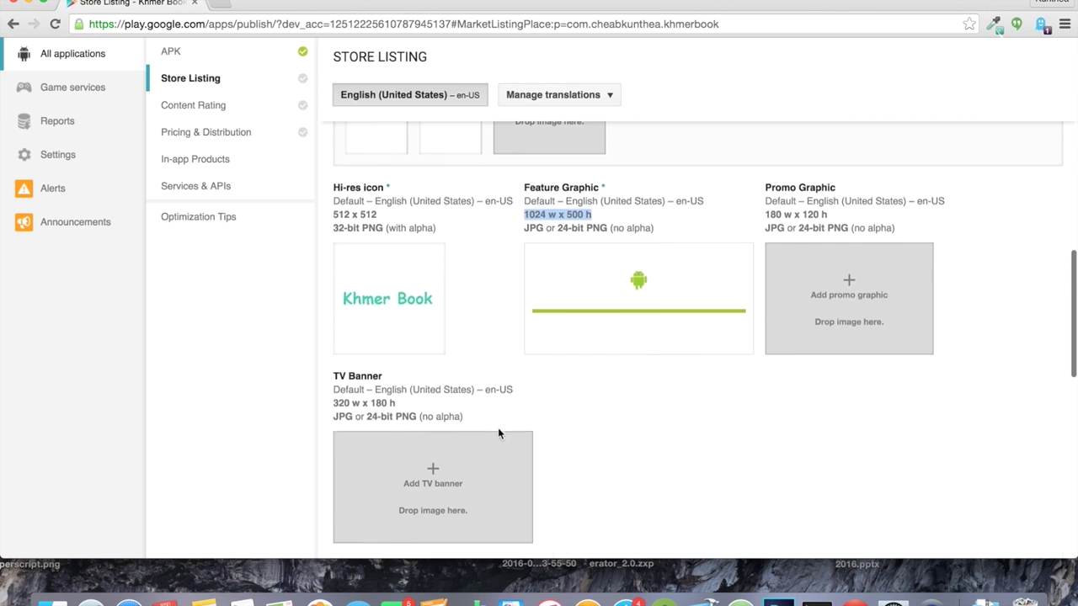
scroll(498, 429, "down", 5)
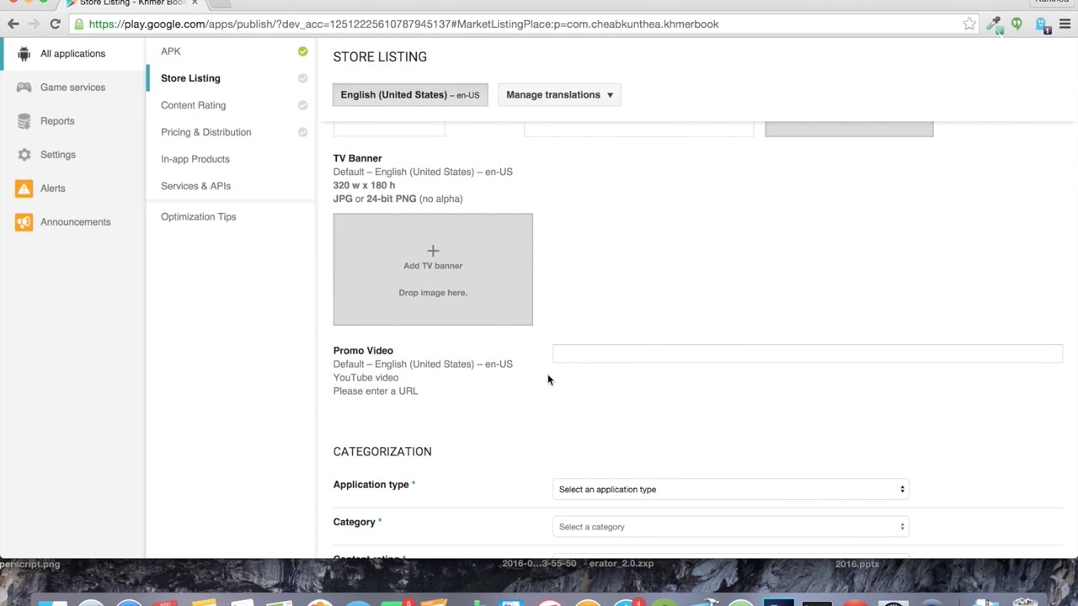
scroll(539, 410, "down", 3)
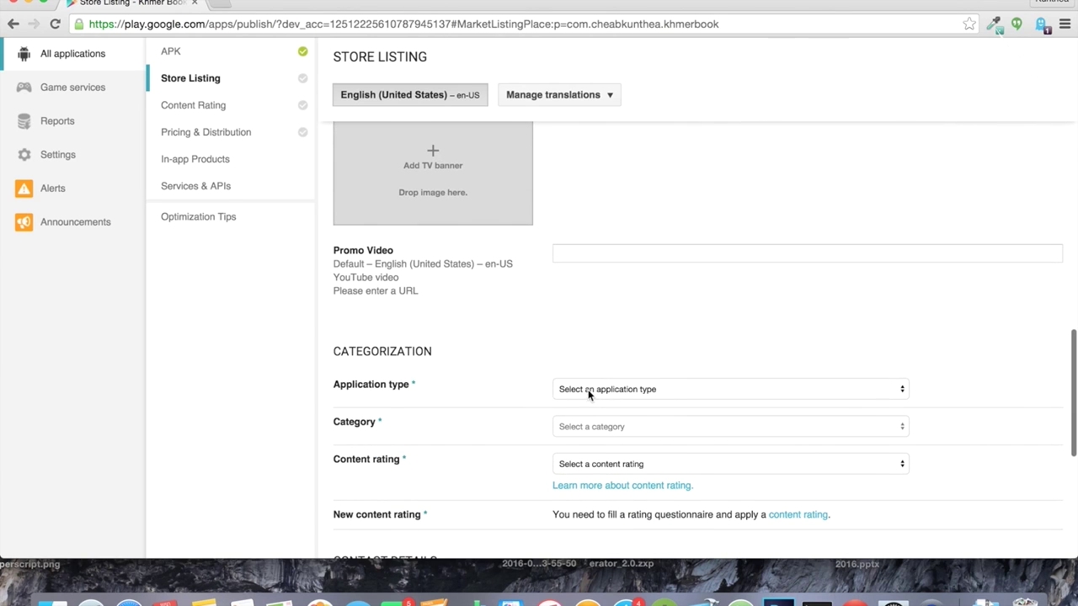
scroll(477, 368, "up", 5)
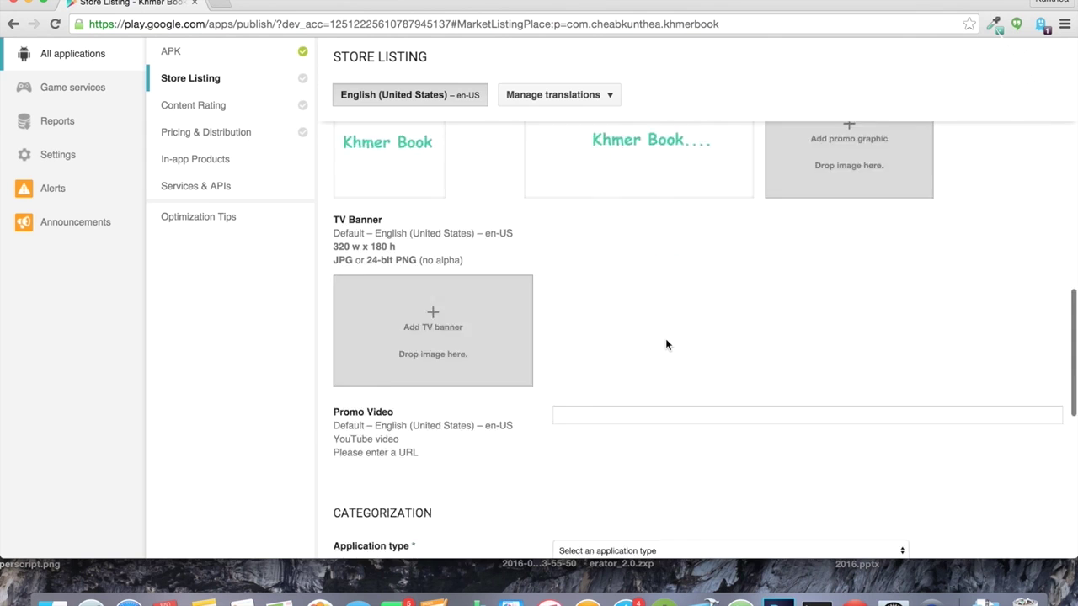
scroll(665, 344, "down", 5)
Step: Set application type to Applications, category to Education, and content rating to Everyone
left_click(666, 310)
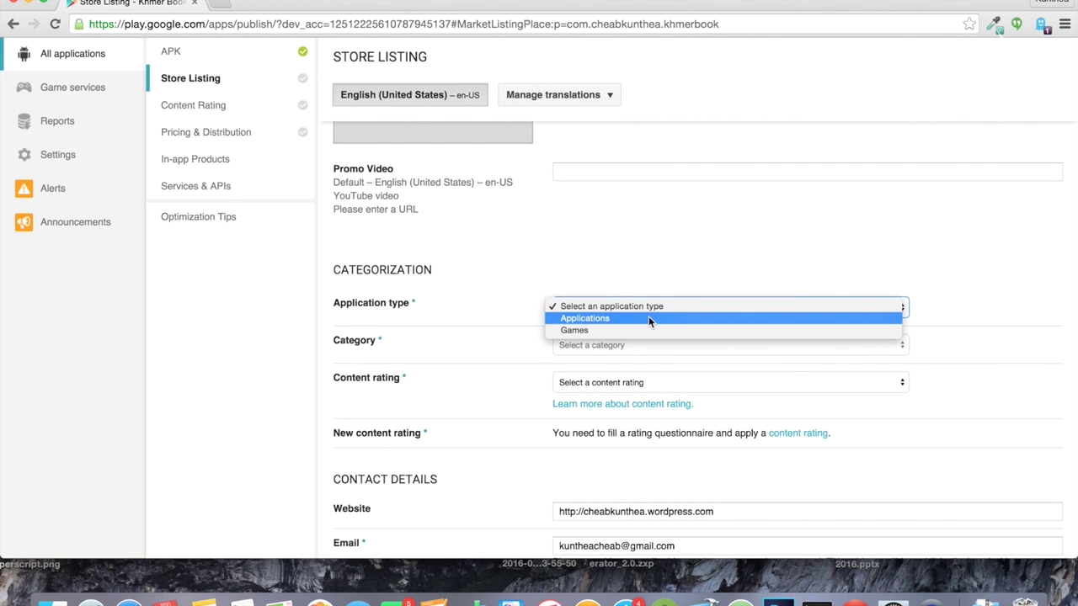
left_click(650, 318)
left_click(623, 346)
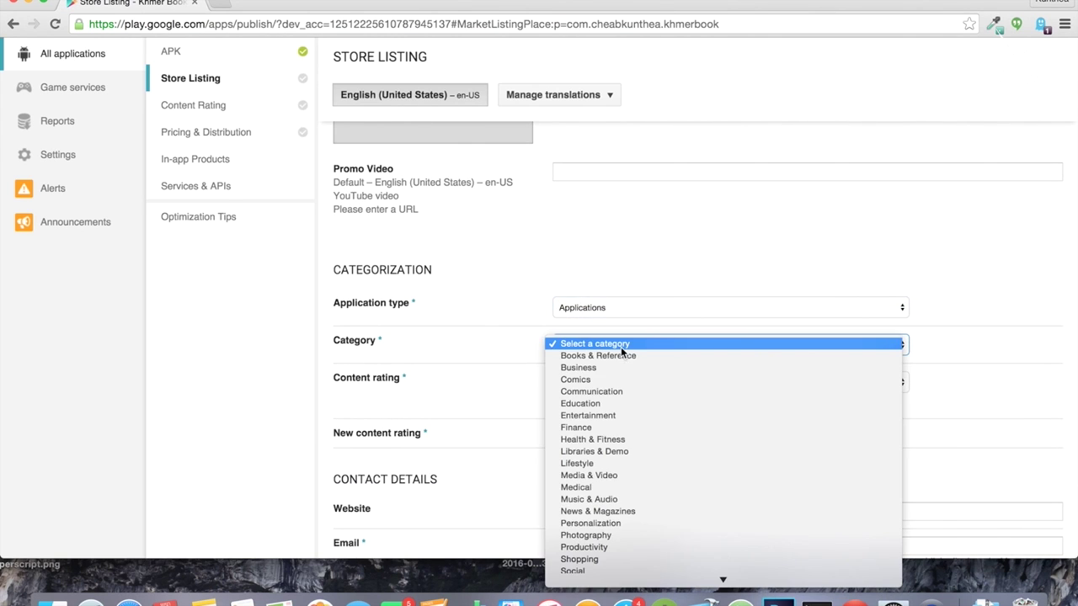
left_click(614, 402)
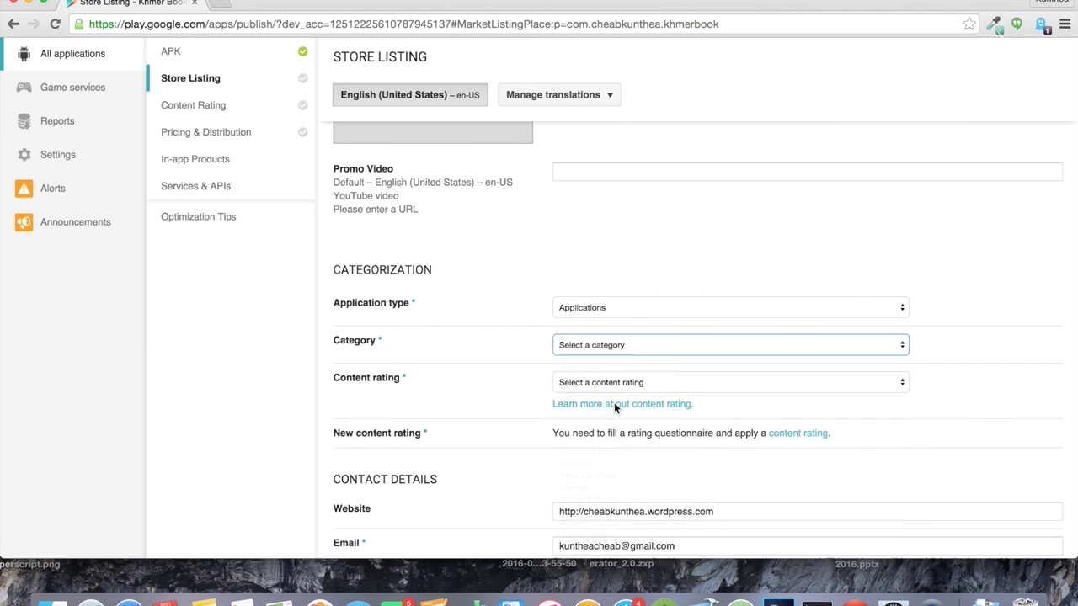
left_click(572, 383)
left_click(584, 369)
scroll(539, 442, "down", 2)
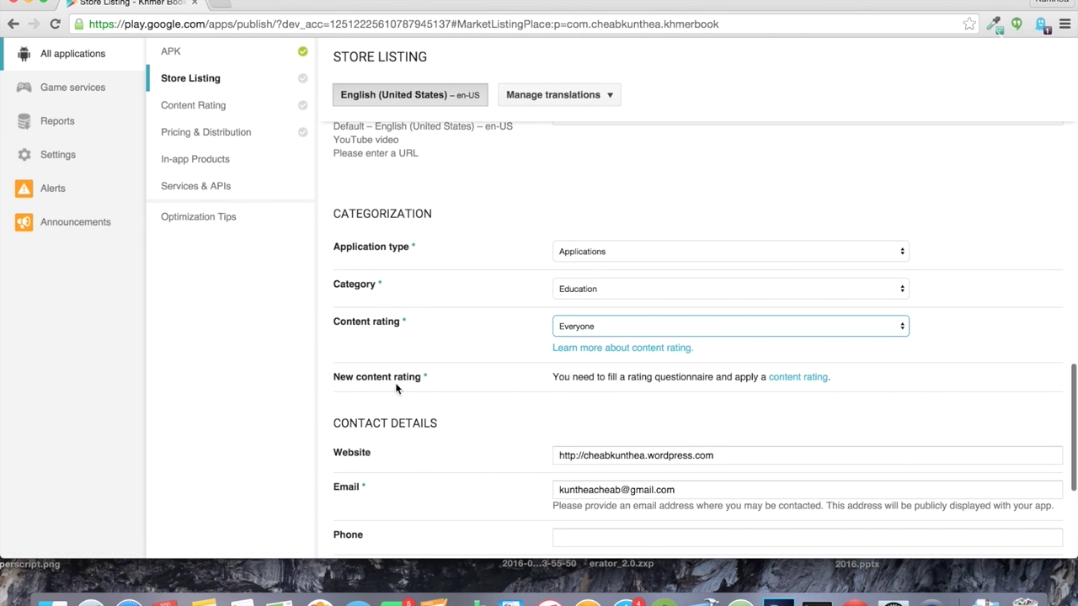
scroll(544, 446, "down", 3)
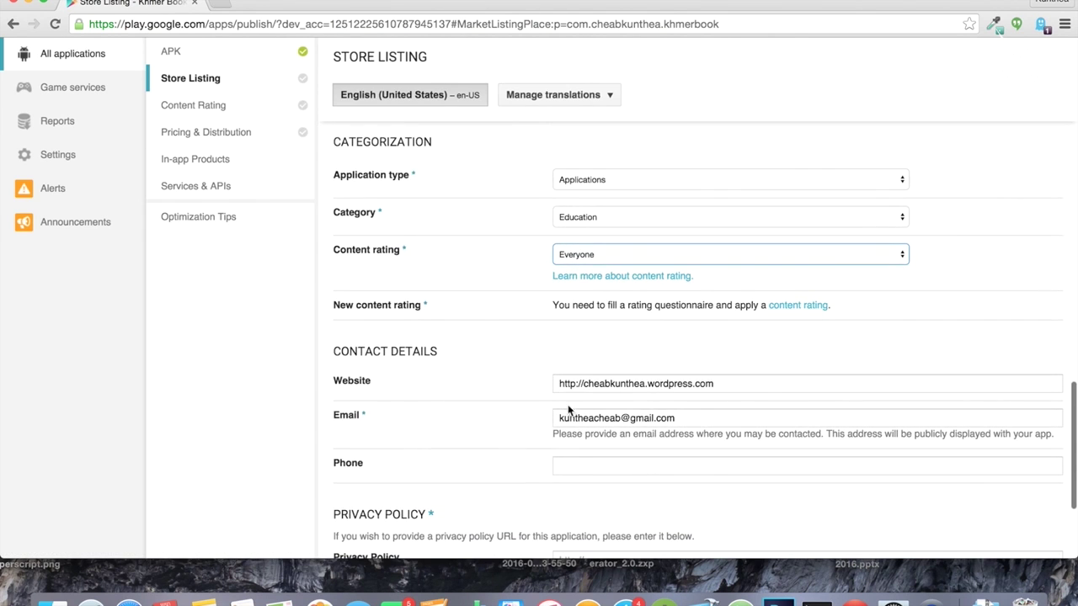
scroll(489, 361, "down", 6)
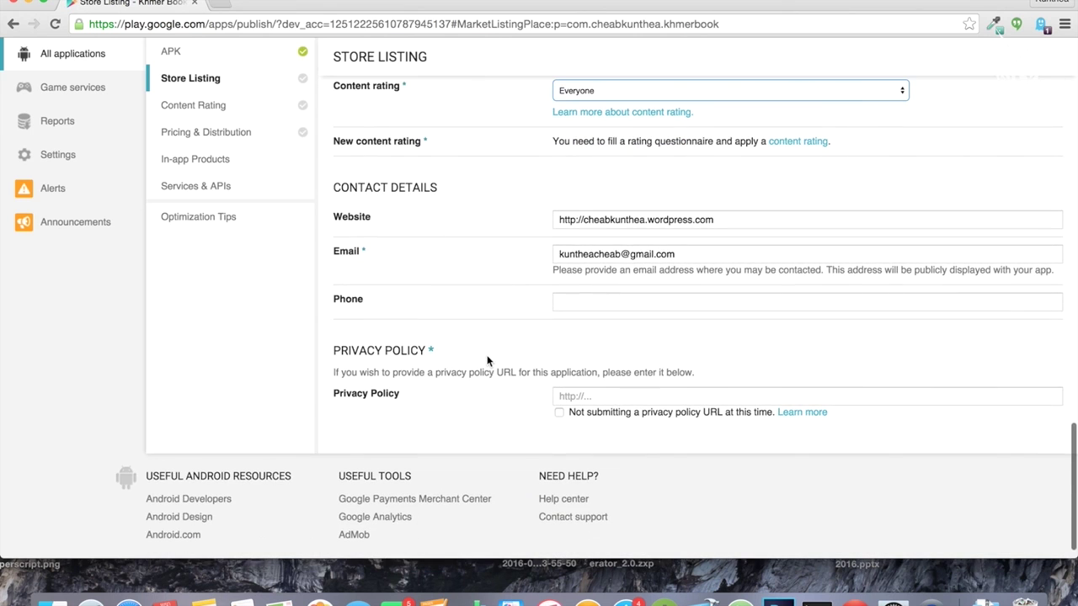
Step: Review the Website and email fields, tick 'Not submitting a privacy policy URL', and save the draft
left_click(583, 221)
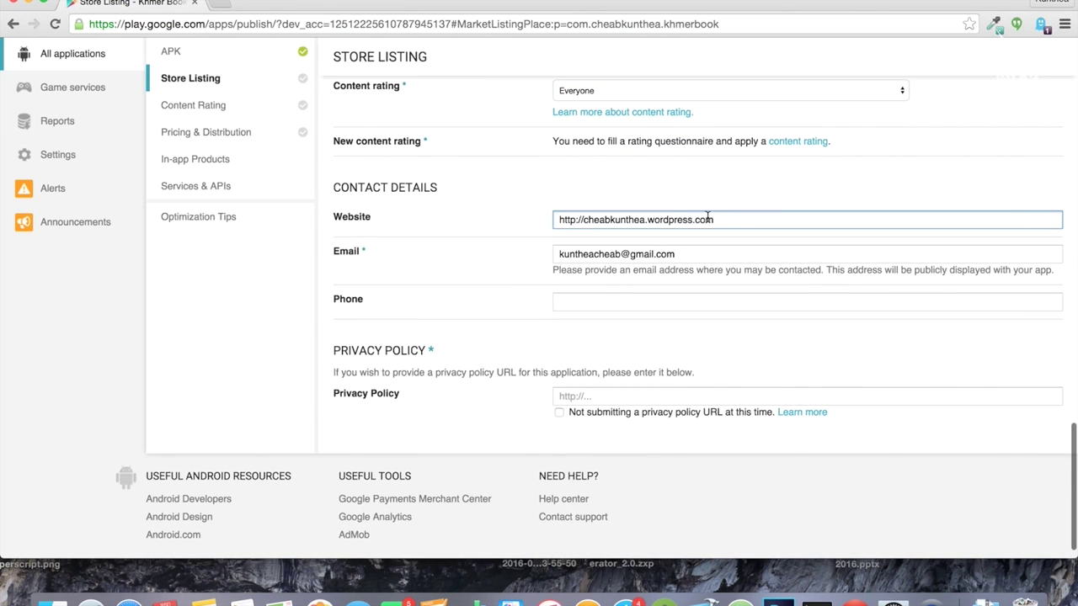
left_click_drag(719, 220, 485, 224)
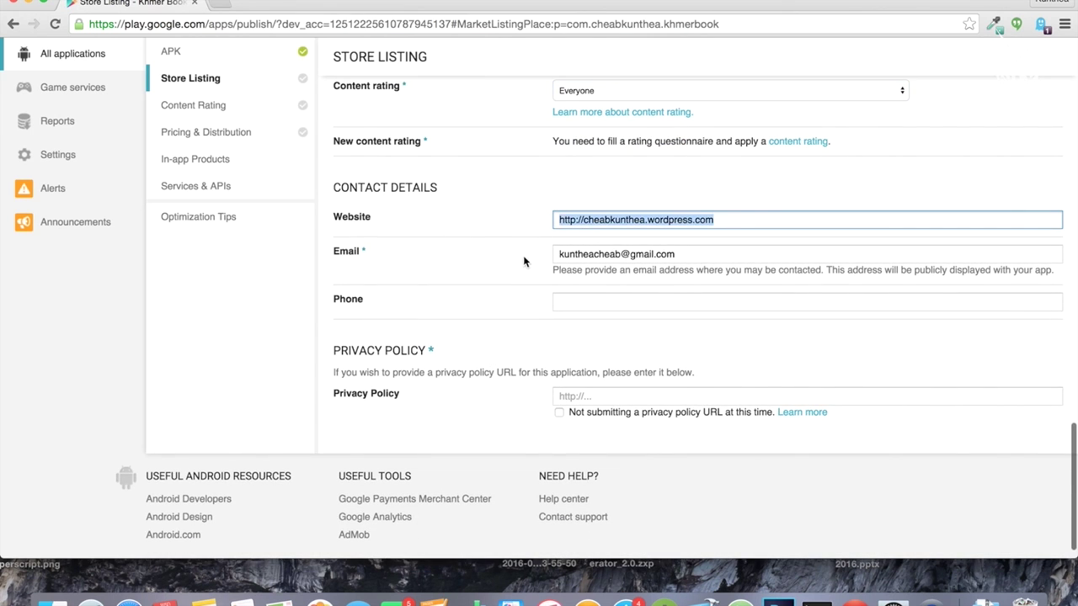
left_click(584, 256)
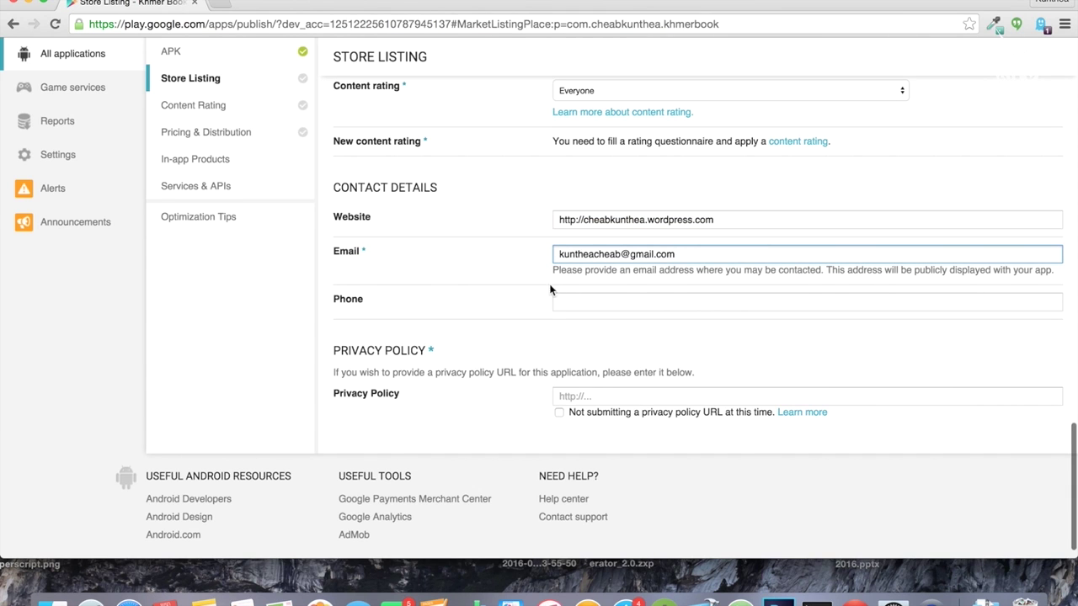
scroll(590, 387, "down", 1)
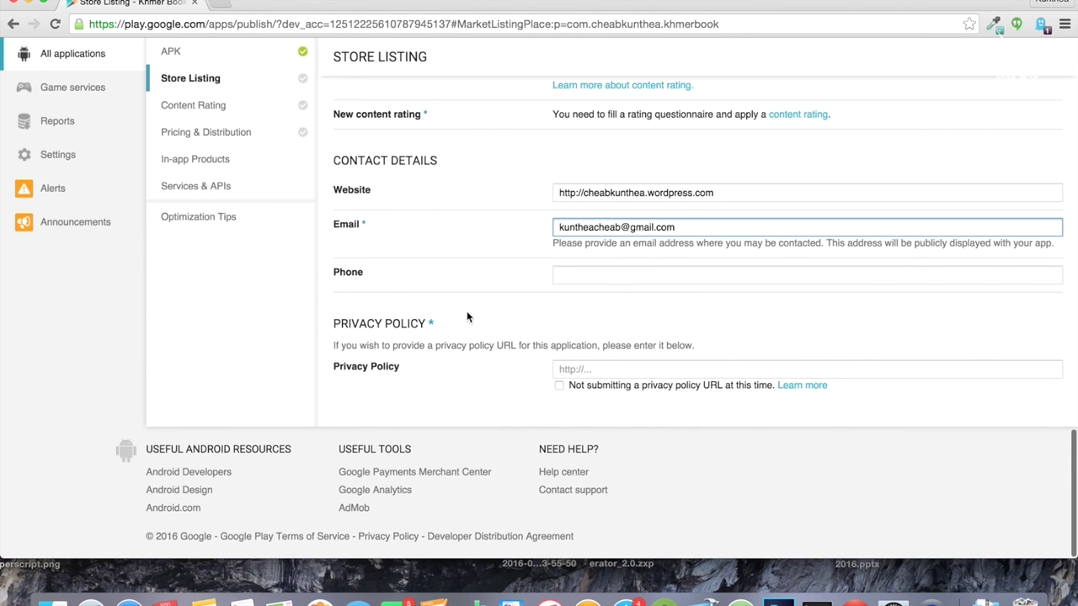
left_click(559, 384)
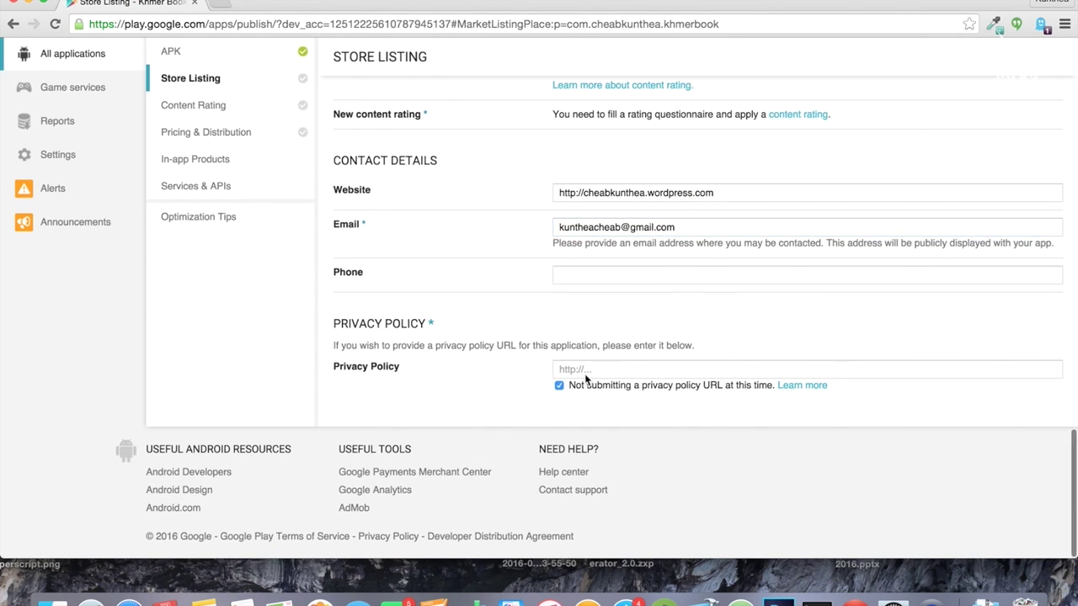
scroll(722, 244, "up", 10)
scroll(722, 244, "up", 15)
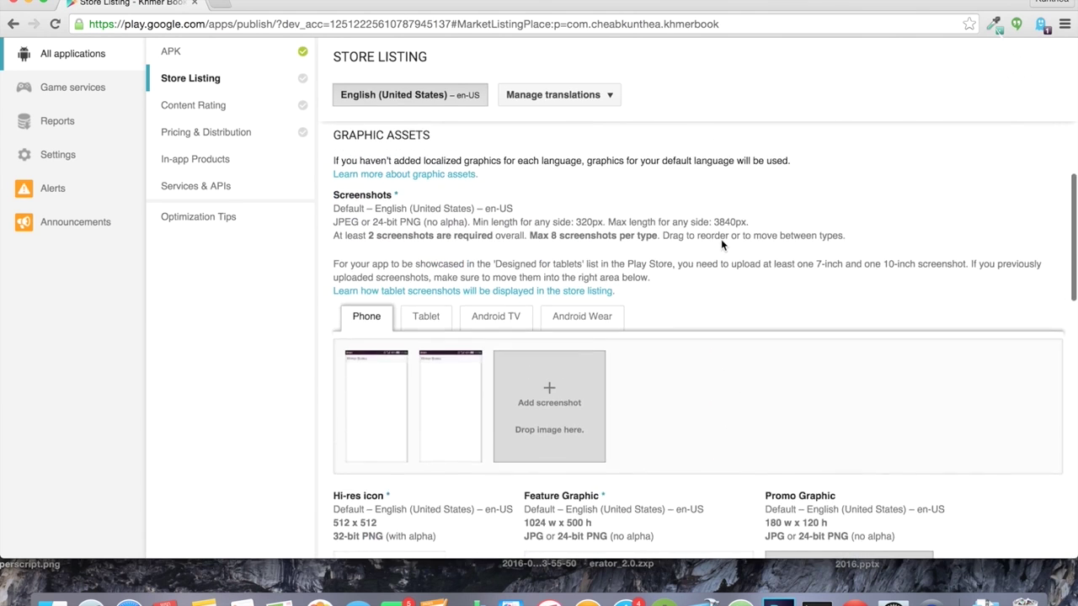
left_click(927, 152)
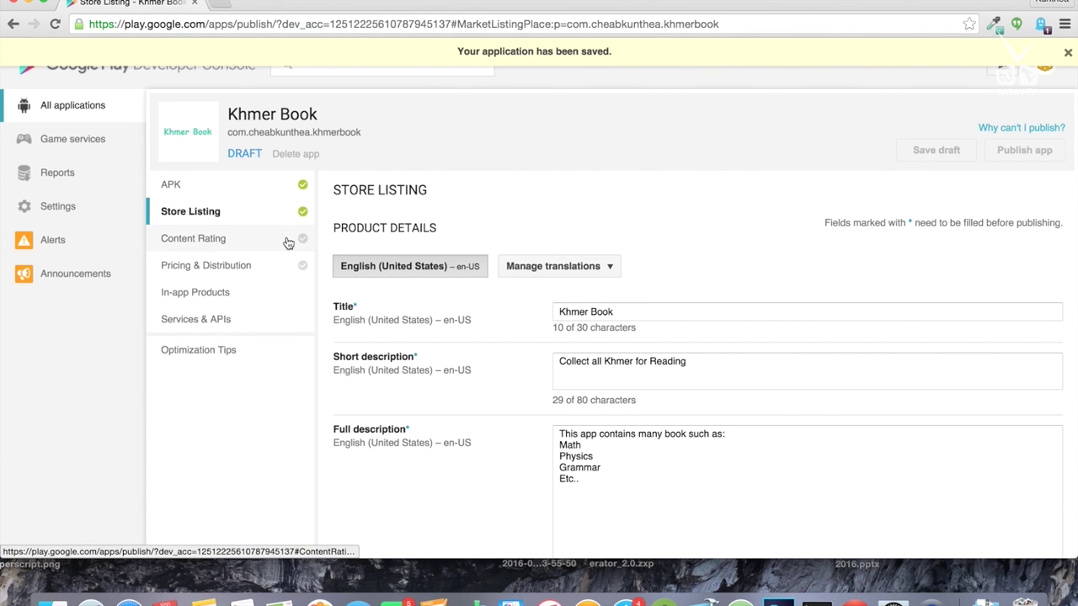
Step: Open Content Rating, continue into the questionnaire, and type the contact email address
left_click(287, 243)
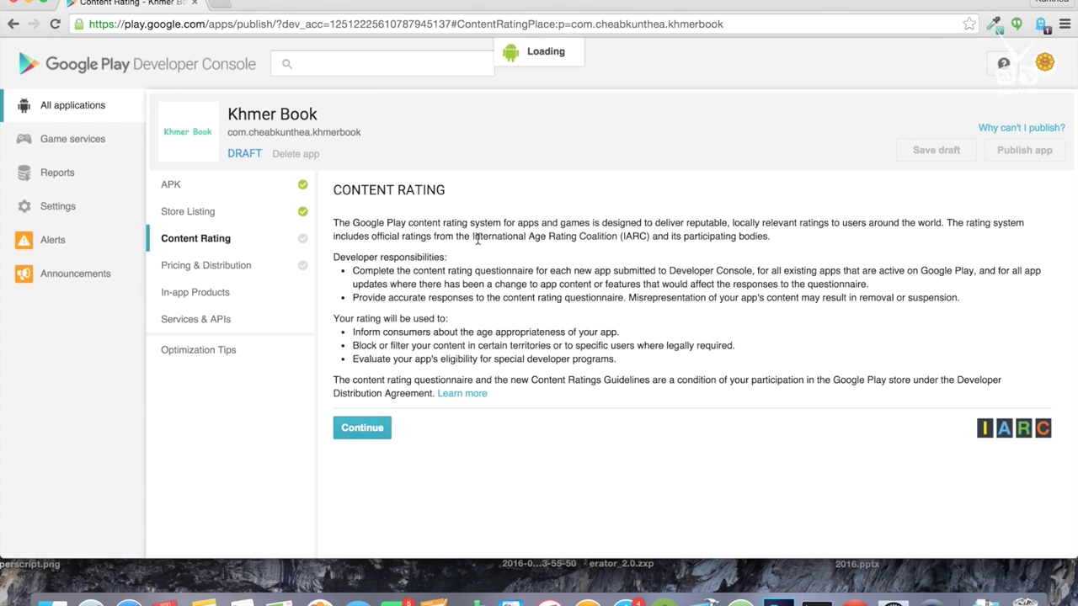
left_click(368, 424)
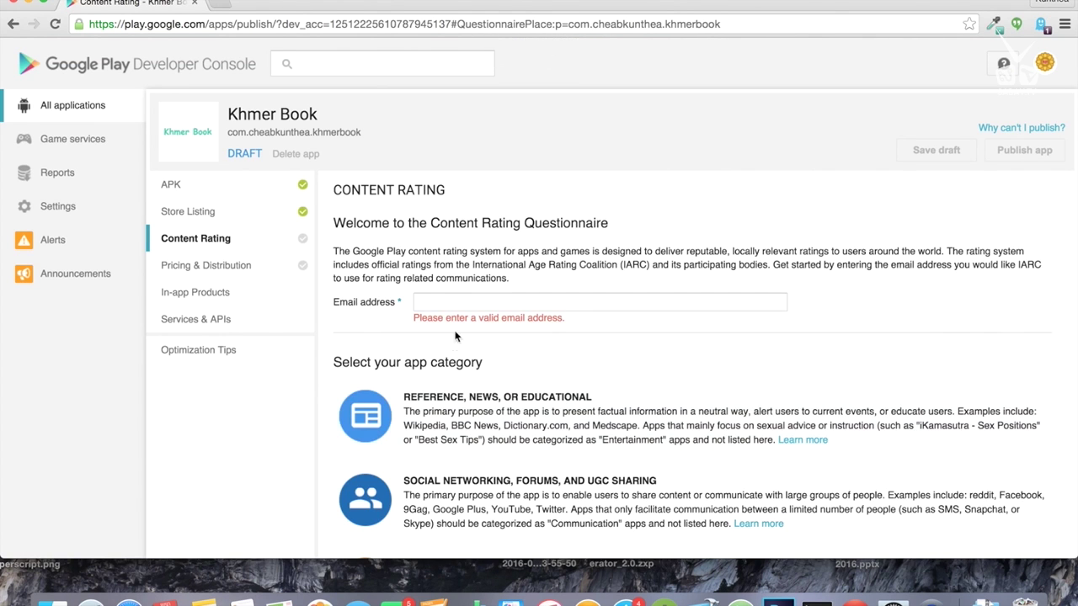
left_click(433, 301)
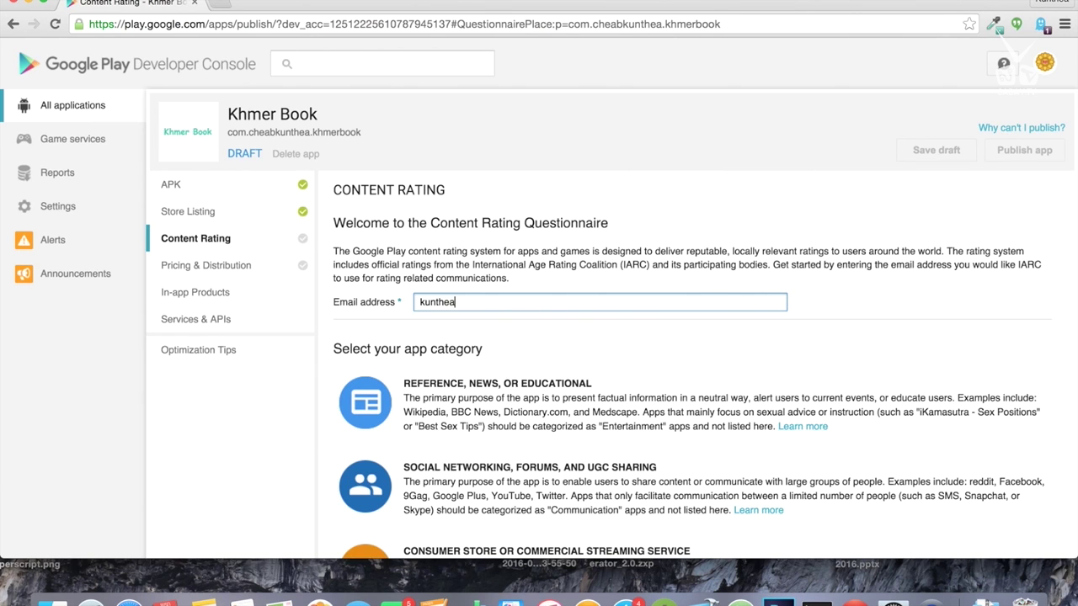
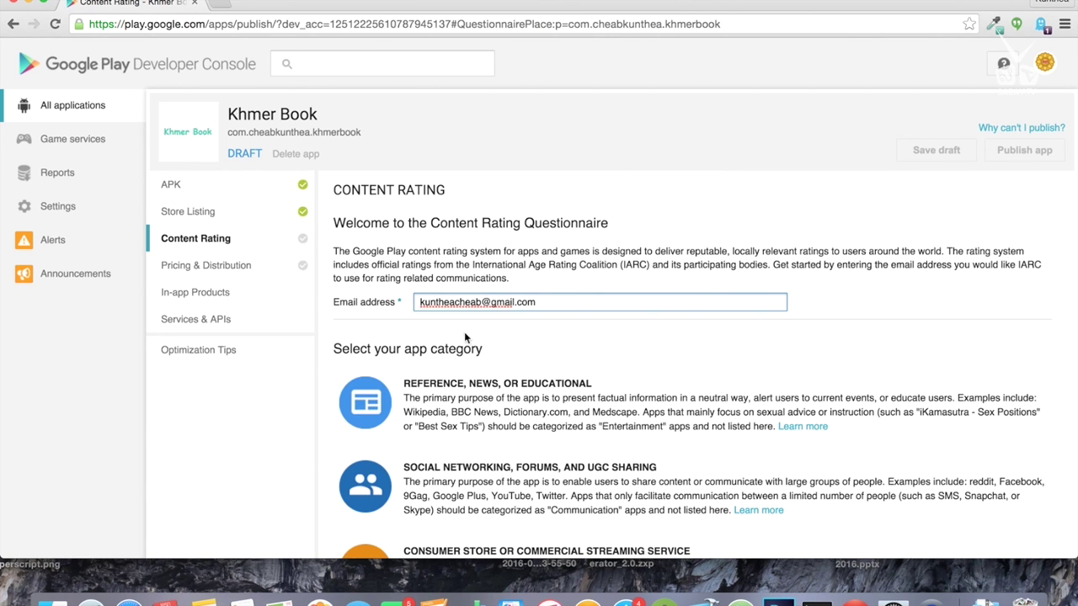
scroll(741, 310, "down", 3)
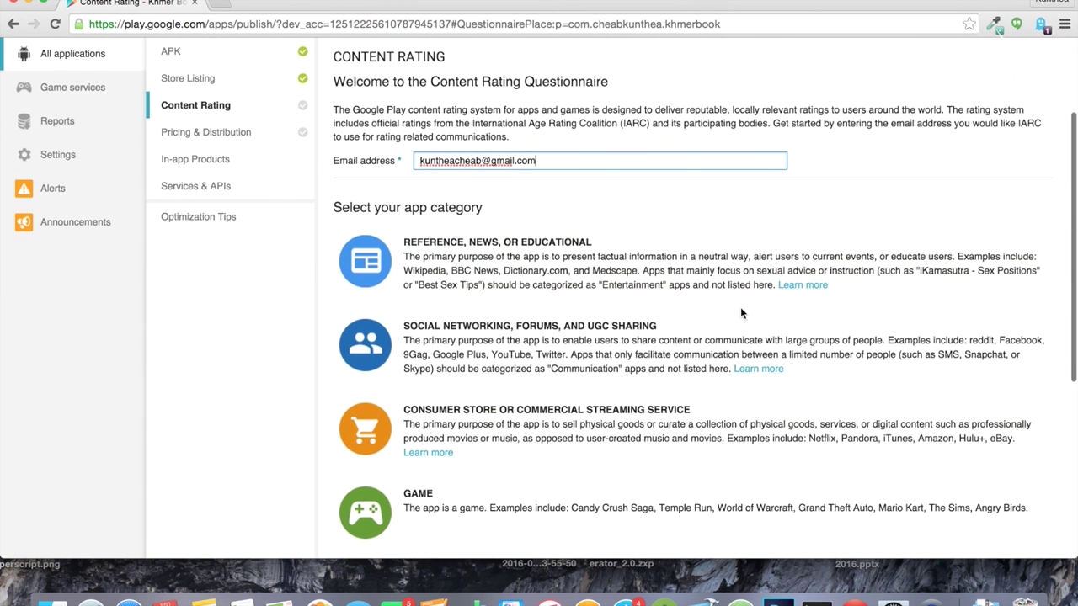
Step: Pick Reference, News, or Educational; answer No on violence, sexuality, language, drugs, and user content
left_click(531, 266)
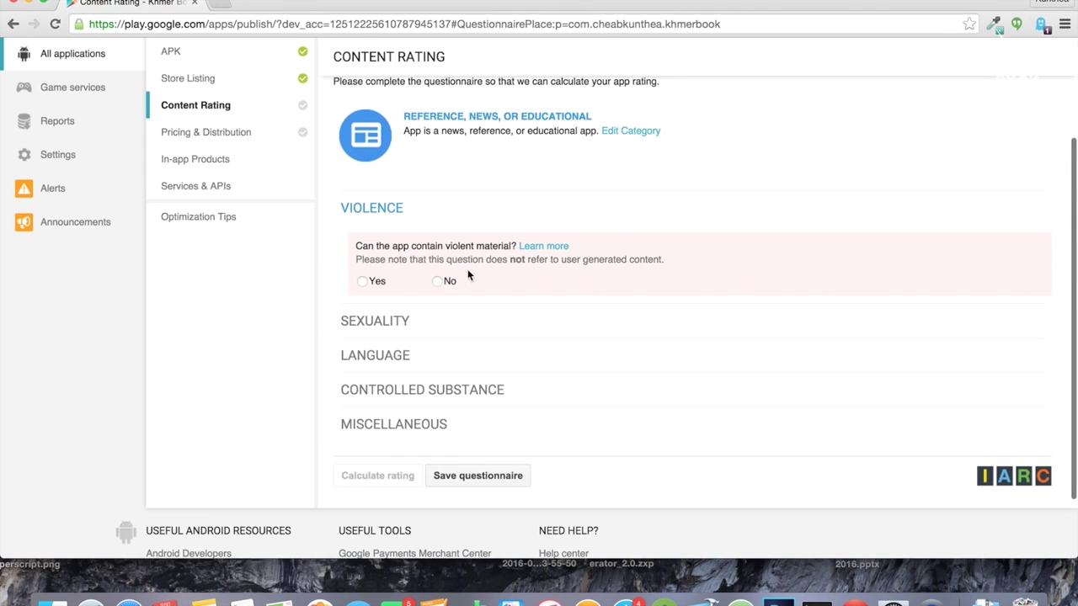
left_click(436, 281)
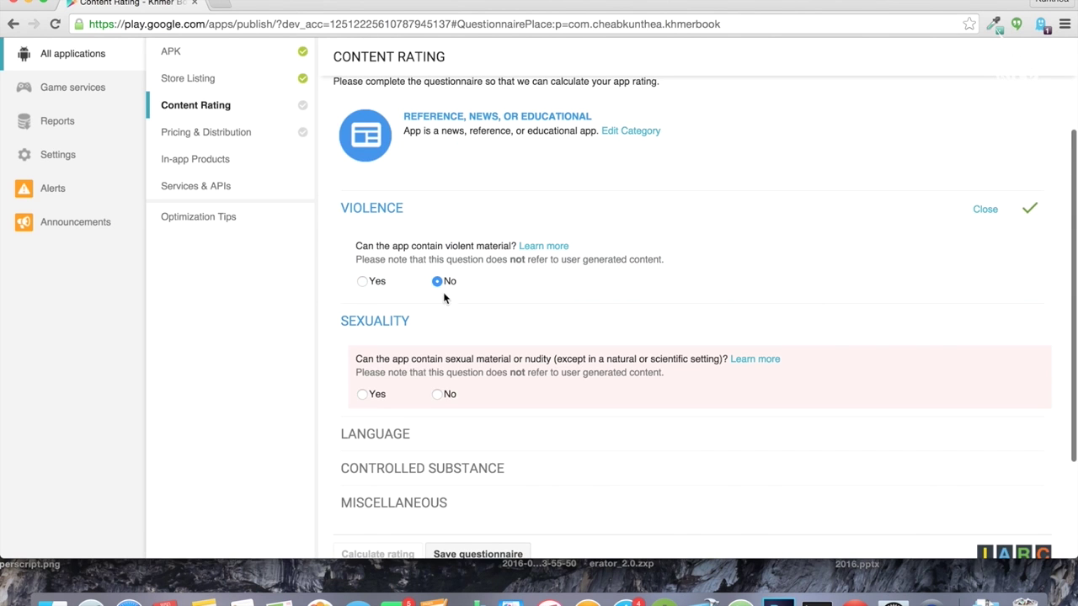
left_click(438, 396)
scroll(529, 416, "down", 4)
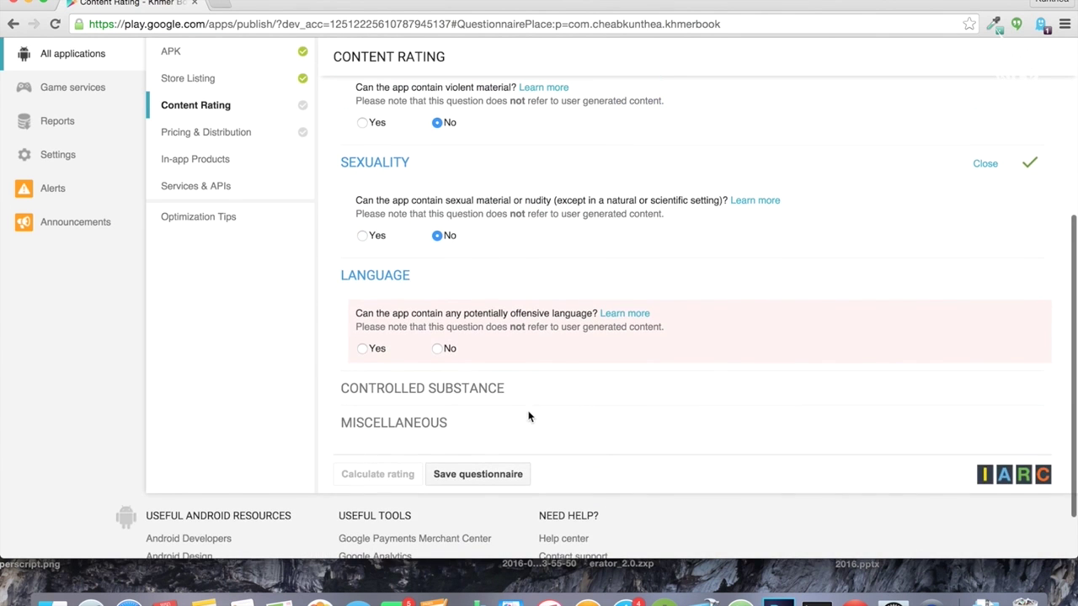
left_click(439, 349)
scroll(488, 406, "down", 1)
scroll(488, 406, "down", 3)
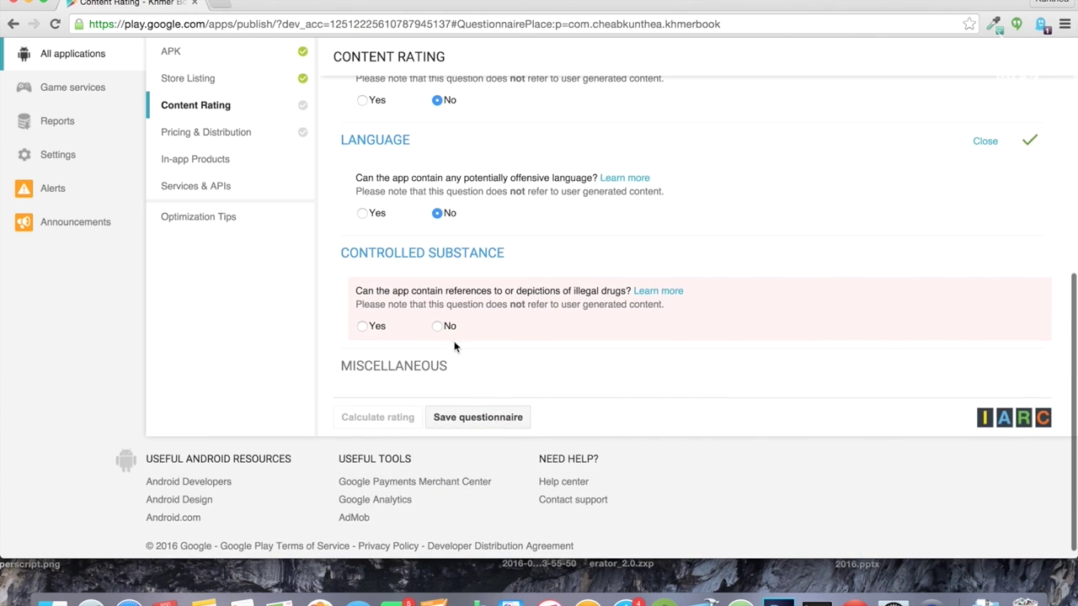
left_click(438, 327)
left_click(440, 425)
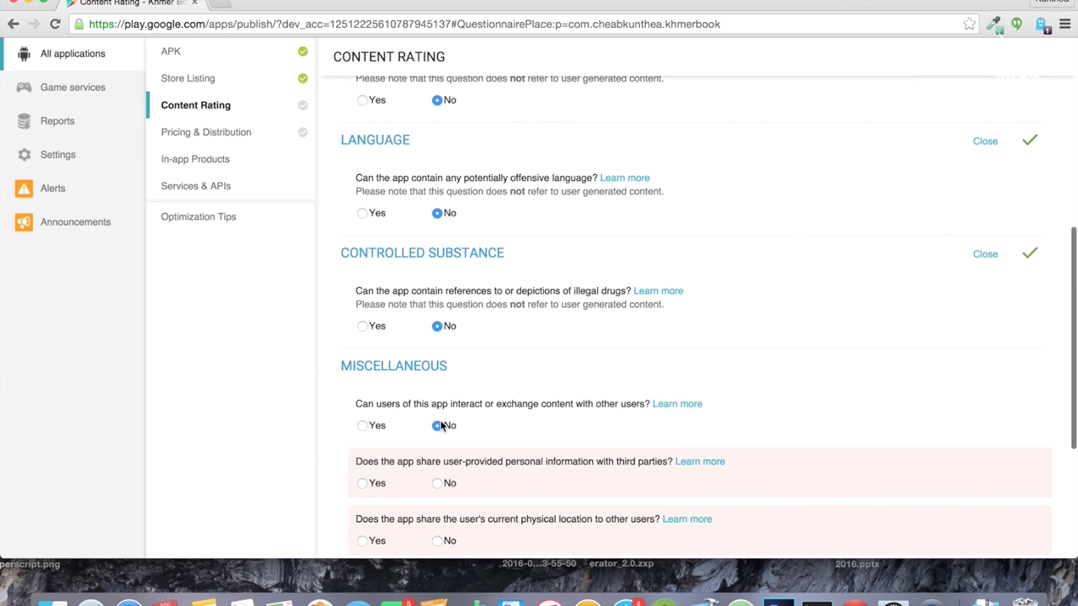
Step: Answer No on sharing personal info, sharing location, and digital purchases, then save the questionnaire
scroll(530, 455, "down", 3)
left_click(437, 345)
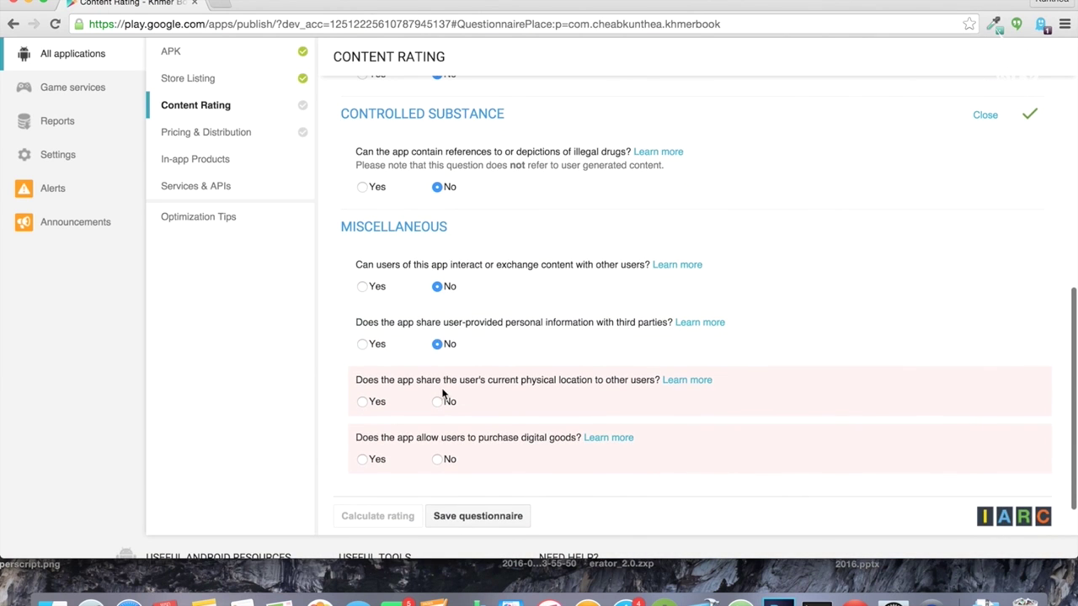
left_click(438, 402)
left_click(439, 459)
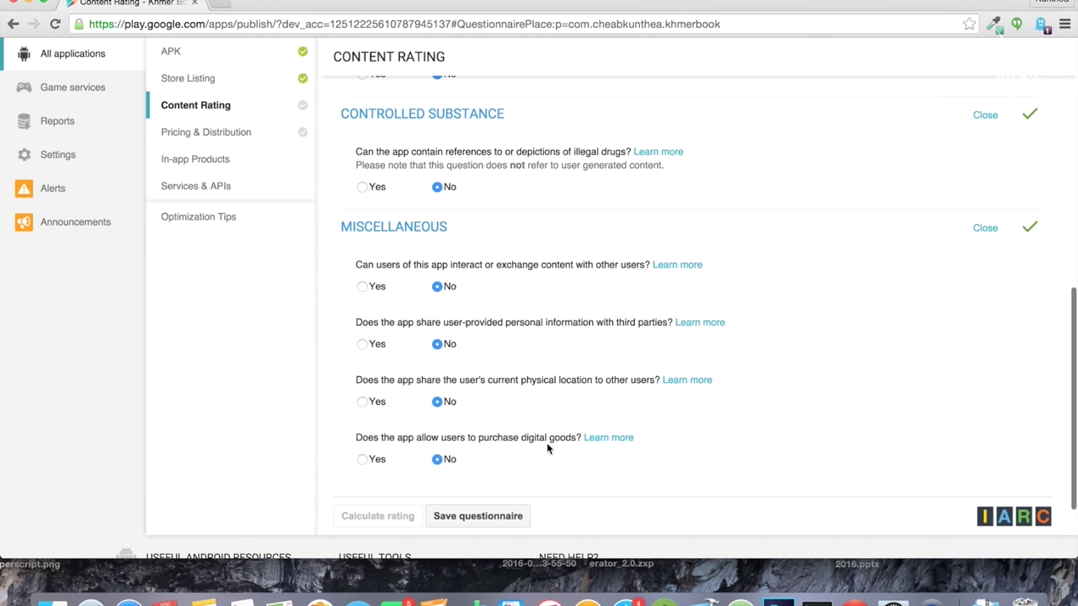
scroll(538, 497, "down", 3)
left_click(504, 412)
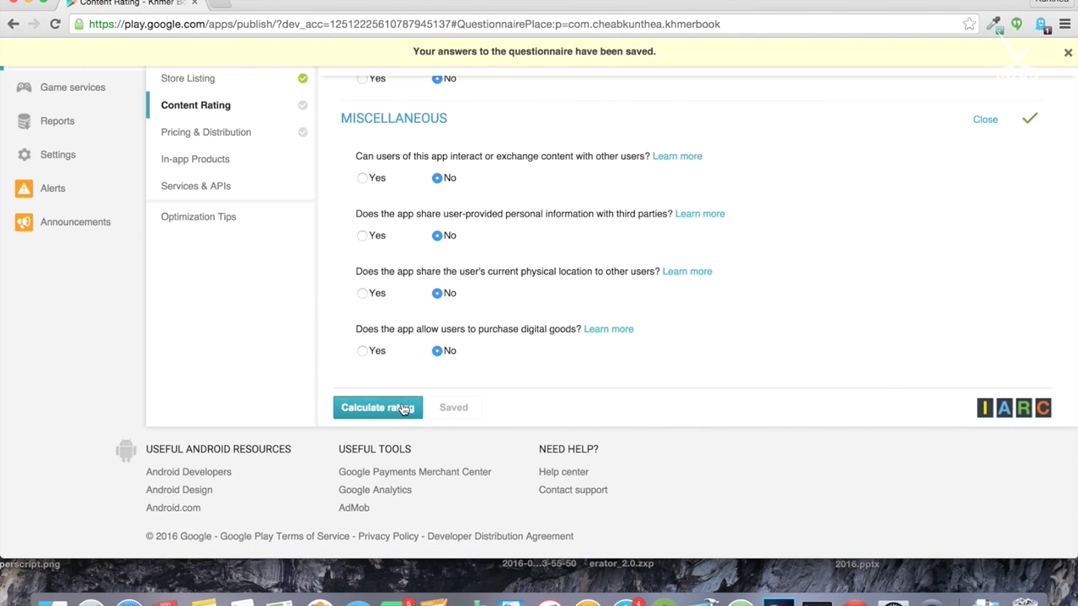
Step: Calculate and apply the rating: L, Everyone, PEGI 3, USK 0, IARC 3+
left_click(400, 407)
scroll(665, 427, "down", 5)
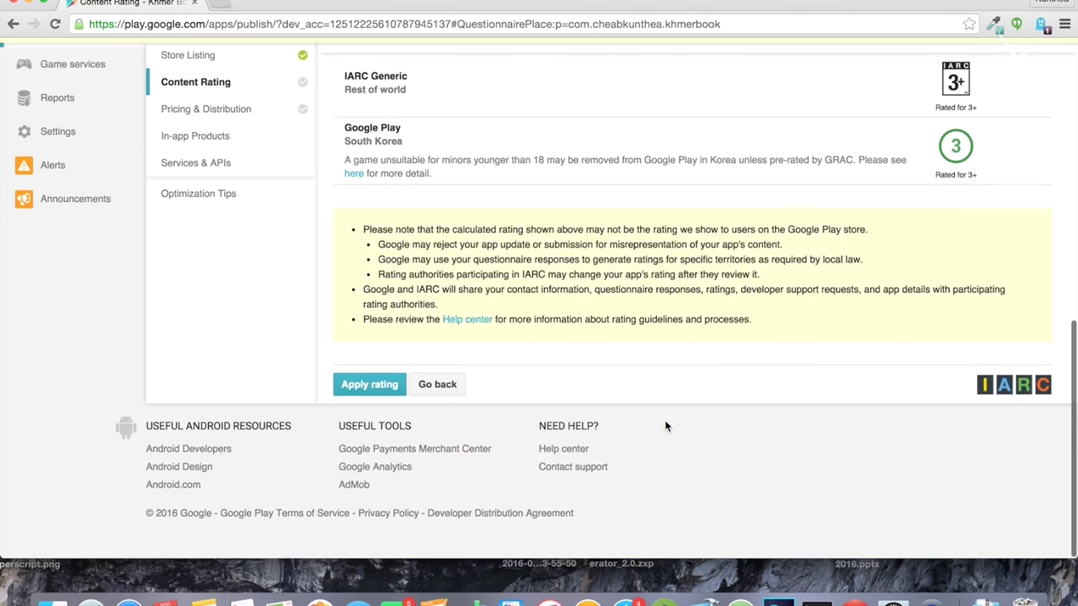
scroll(895, 144, "up", 10)
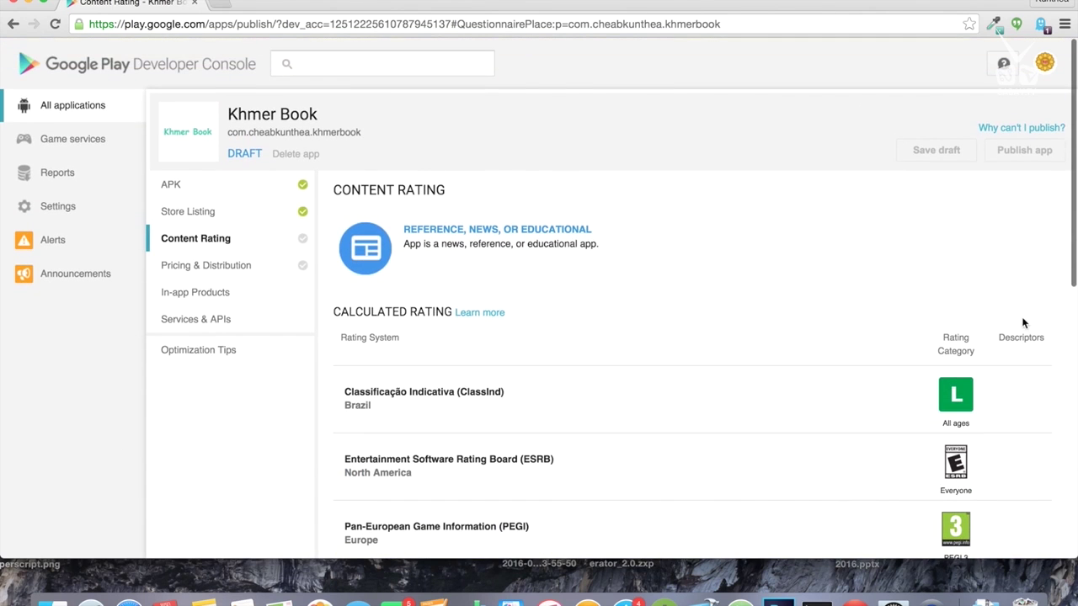
scroll(504, 413, "down", 6)
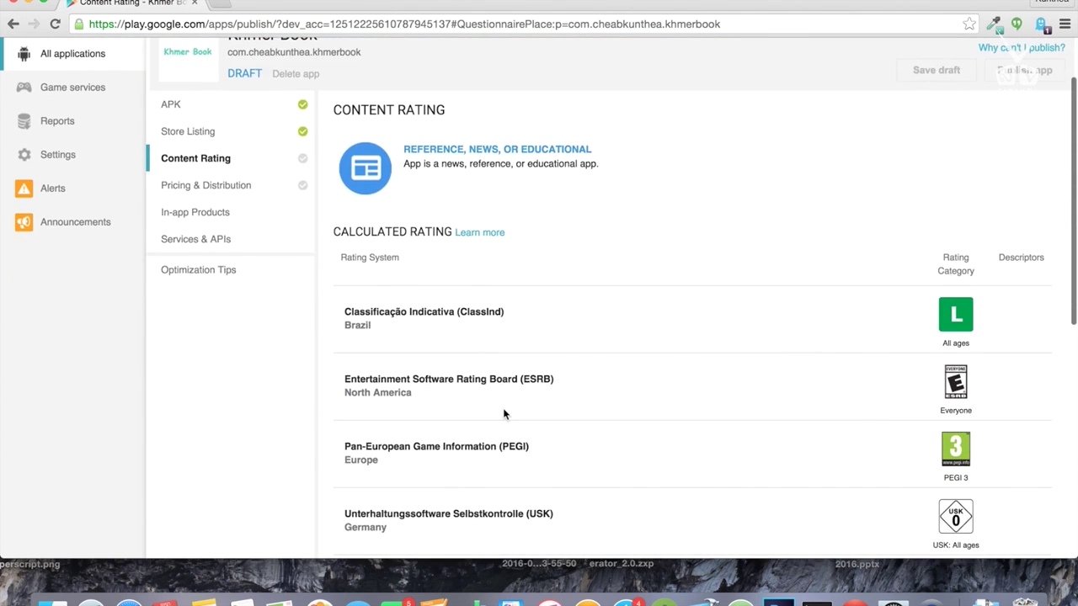
left_click(357, 412)
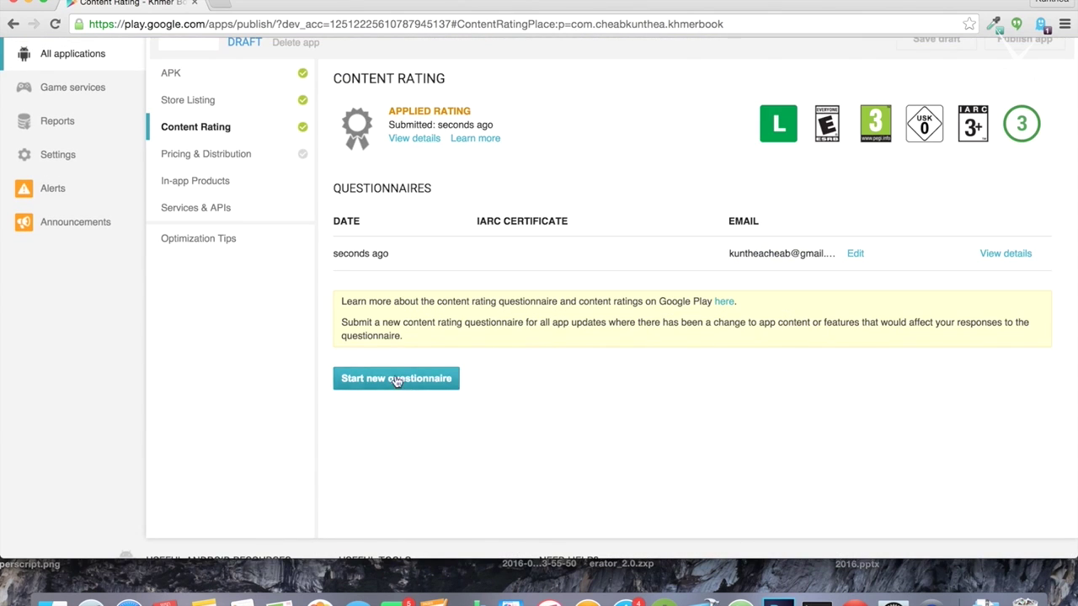
Step: In Pricing & Distribution, make Khmer Book available in all countries
left_click(258, 162)
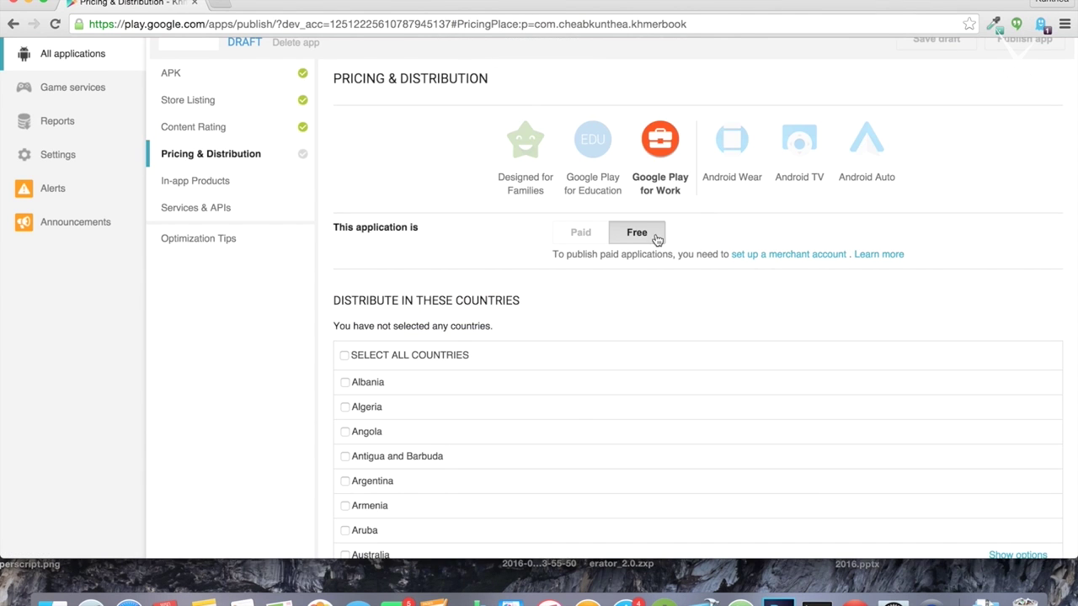
scroll(488, 320, "down", 3)
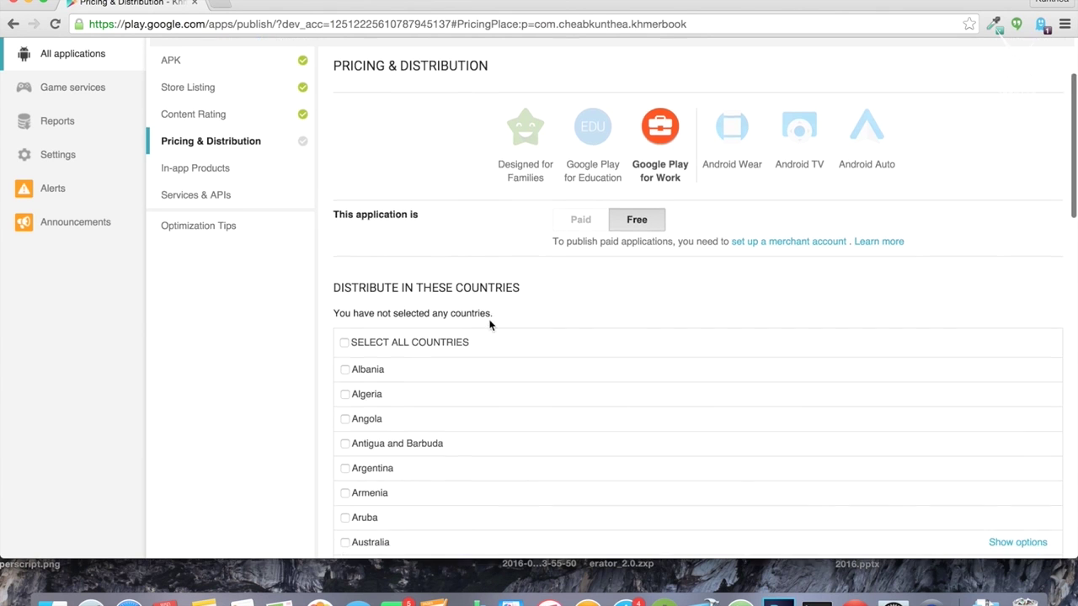
left_click_drag(335, 250, 508, 247)
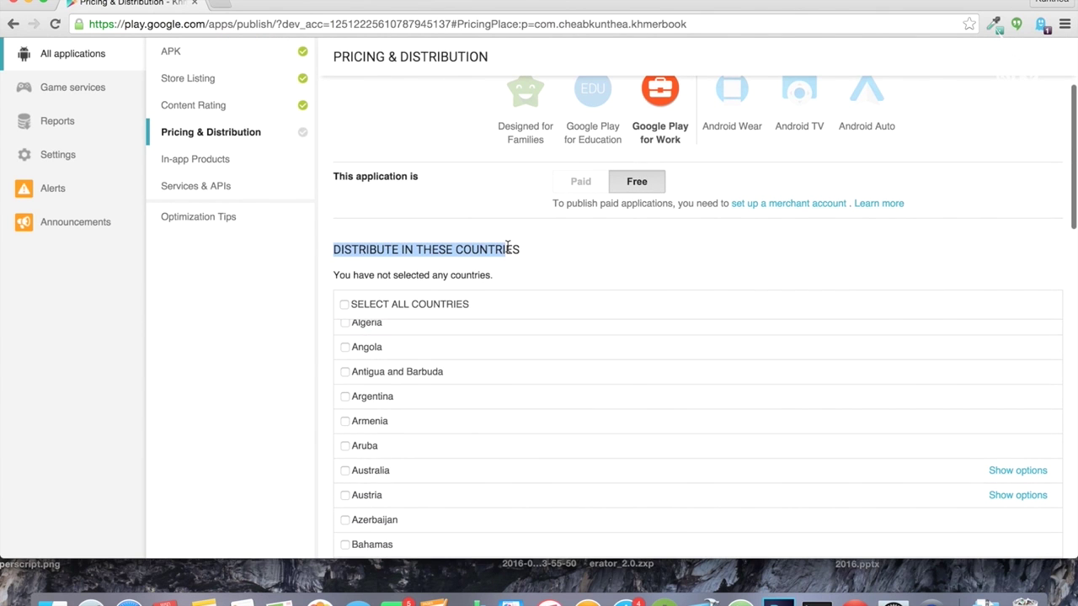
left_click(345, 304)
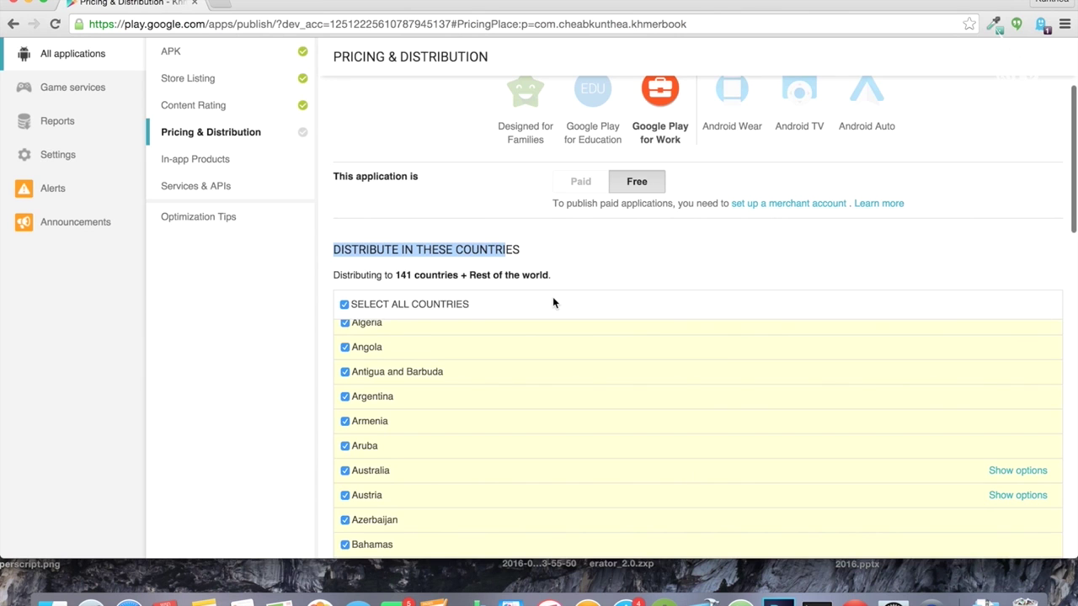
scroll(553, 296, "down", 3)
scroll(758, 336, "down", 20)
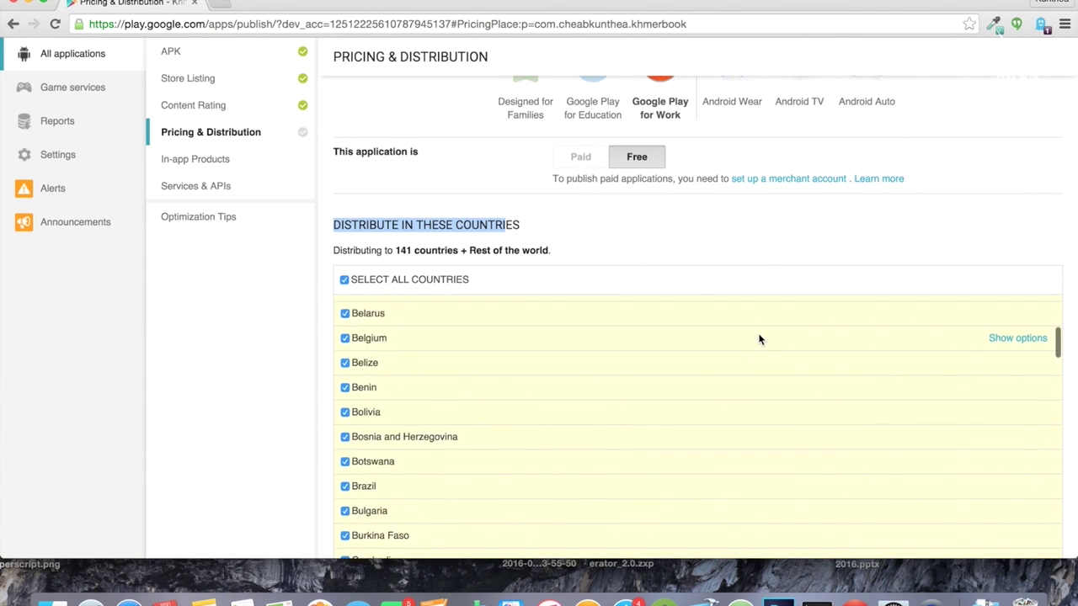
scroll(762, 336, "down", 5)
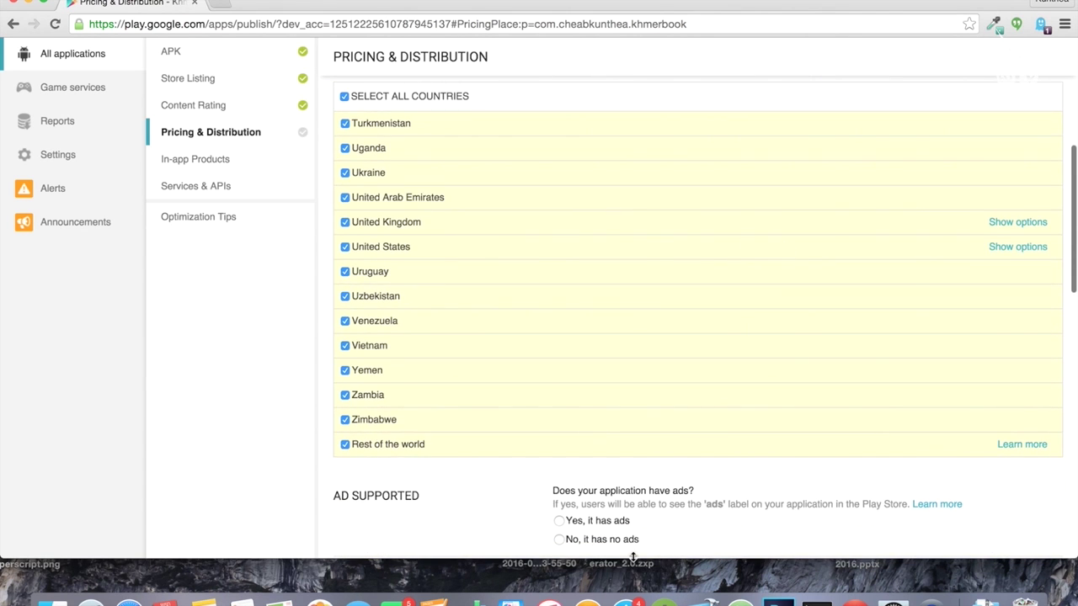
scroll(629, 557, "down", 5)
scroll(625, 555, "down", 1)
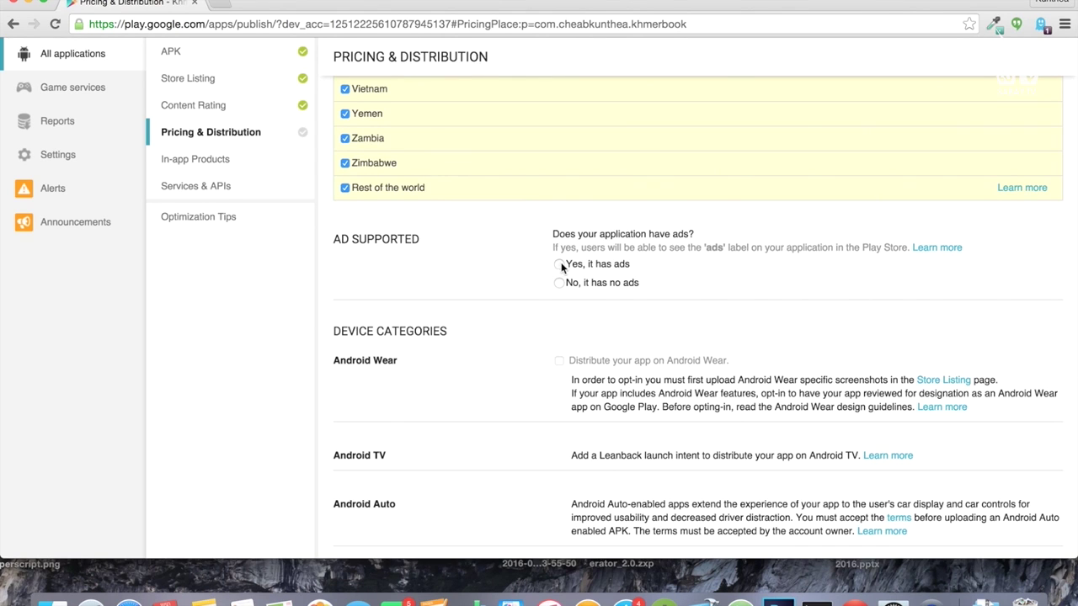
Step: Accept the Content Guidelines and US export laws consents and save the pricing draft
left_click_drag(336, 240, 444, 241)
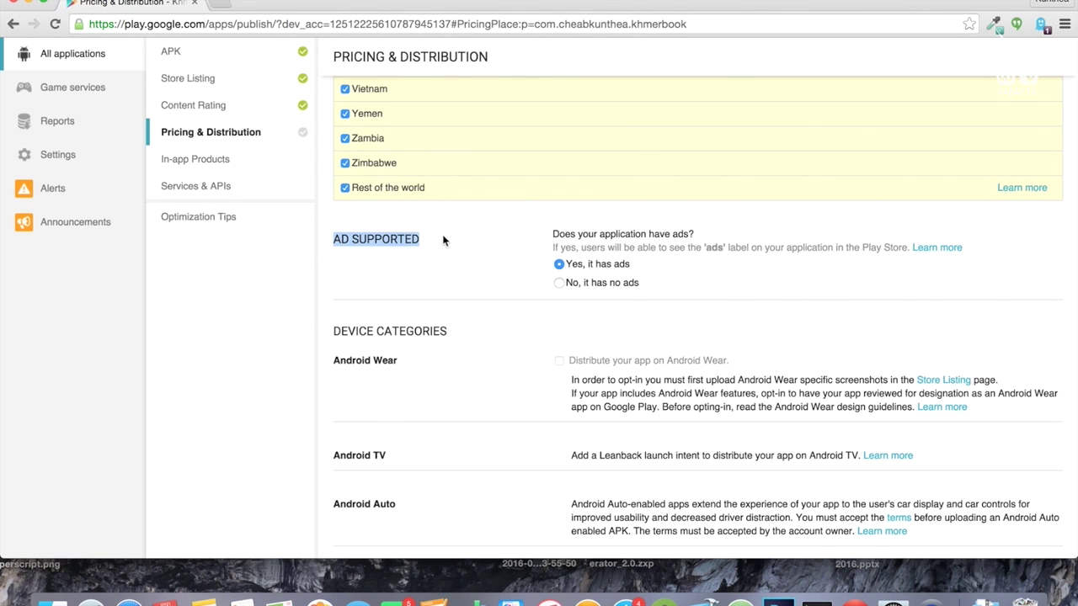
scroll(469, 362, "down", 3)
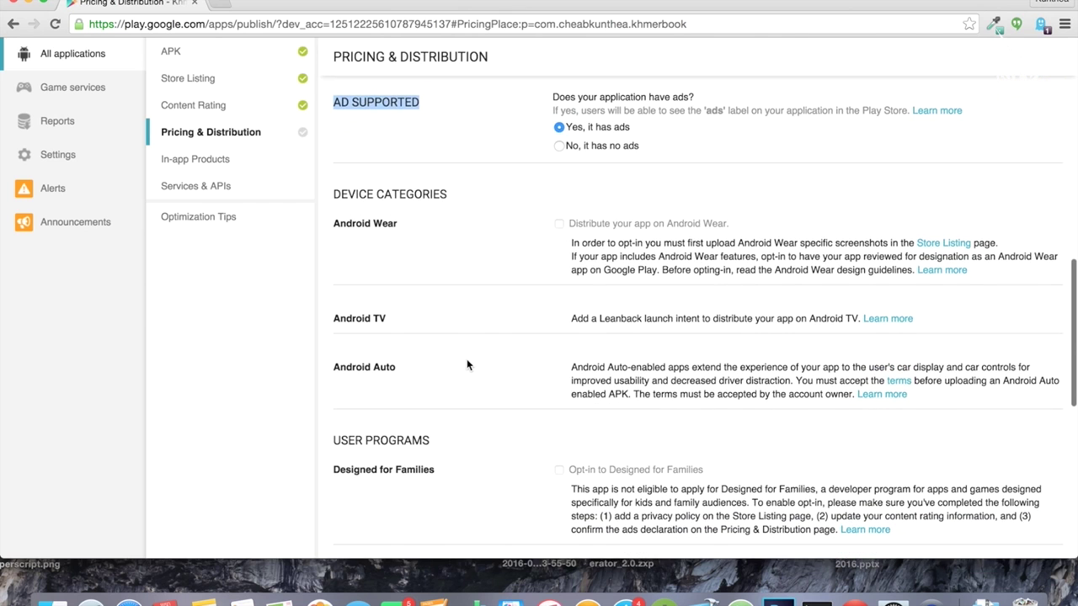
scroll(563, 400, "down", 8)
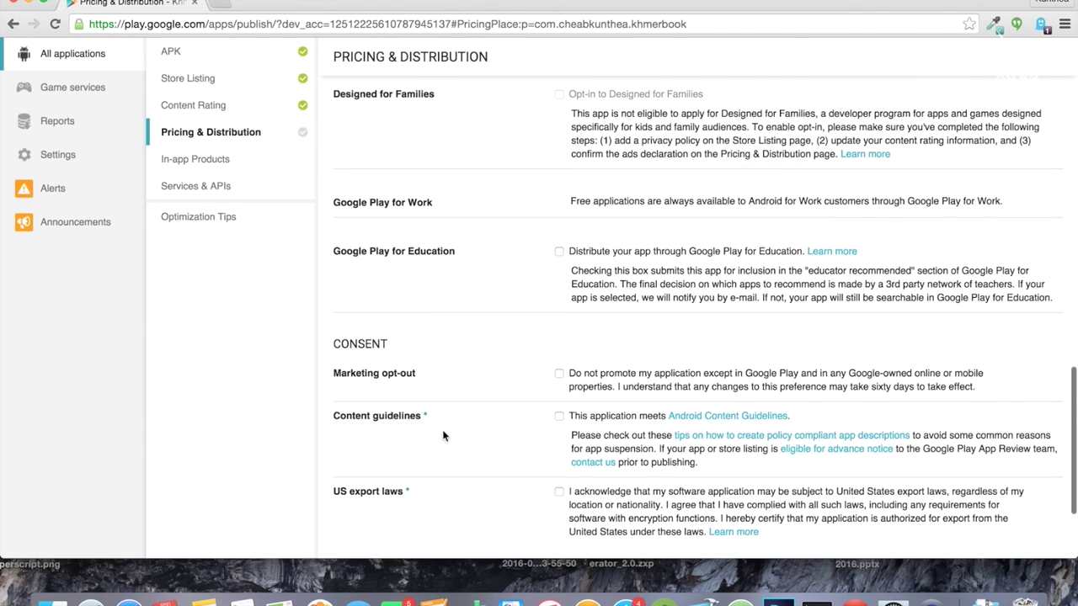
left_click(559, 416)
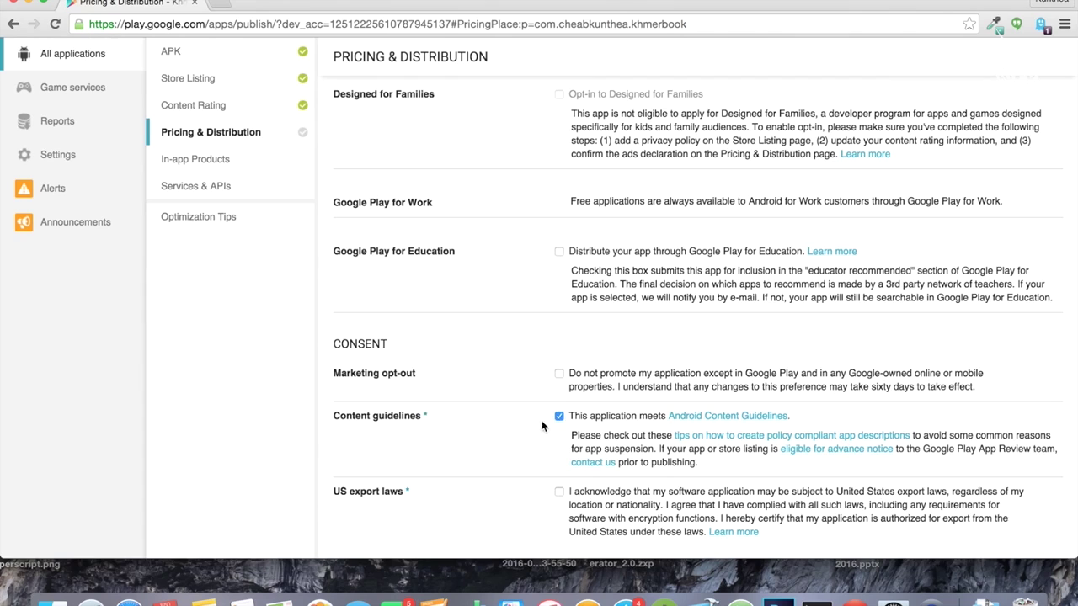
left_click(558, 492)
scroll(506, 470, "down", 3)
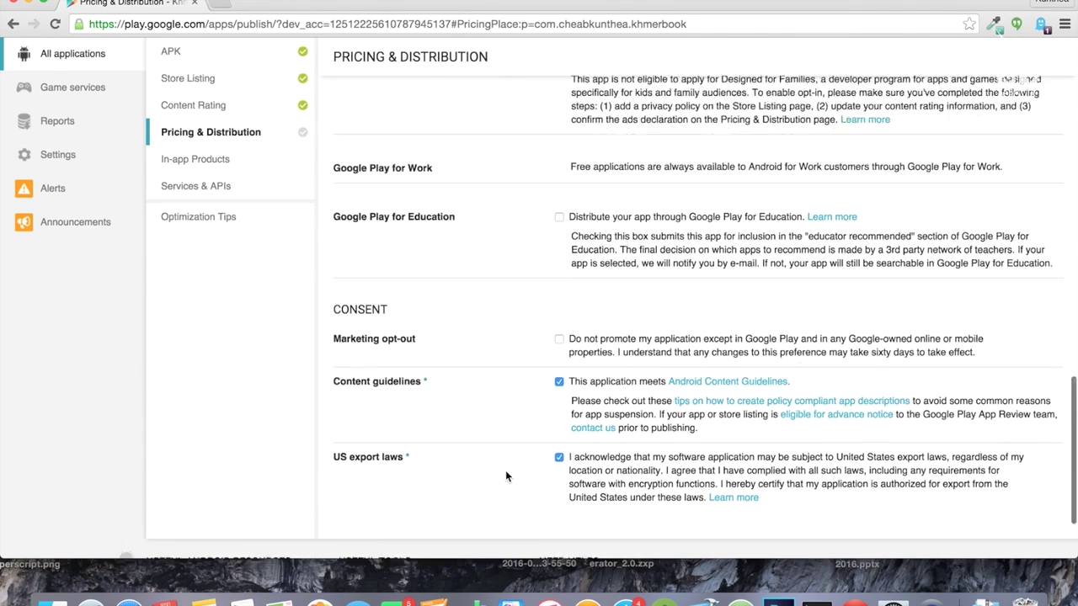
scroll(715, 375, "up", 20)
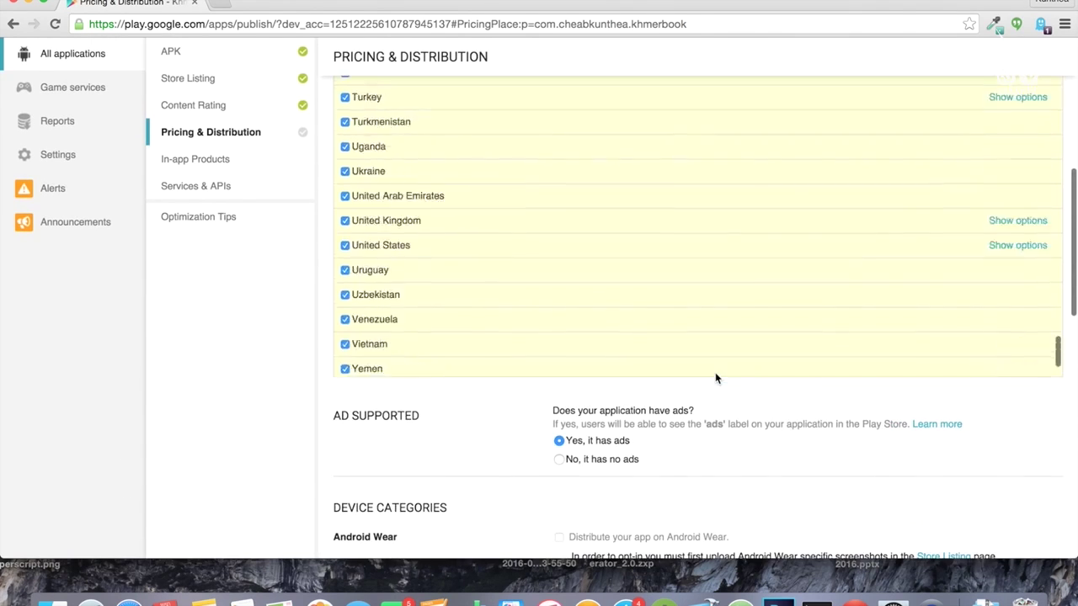
scroll(715, 376, "up", 15)
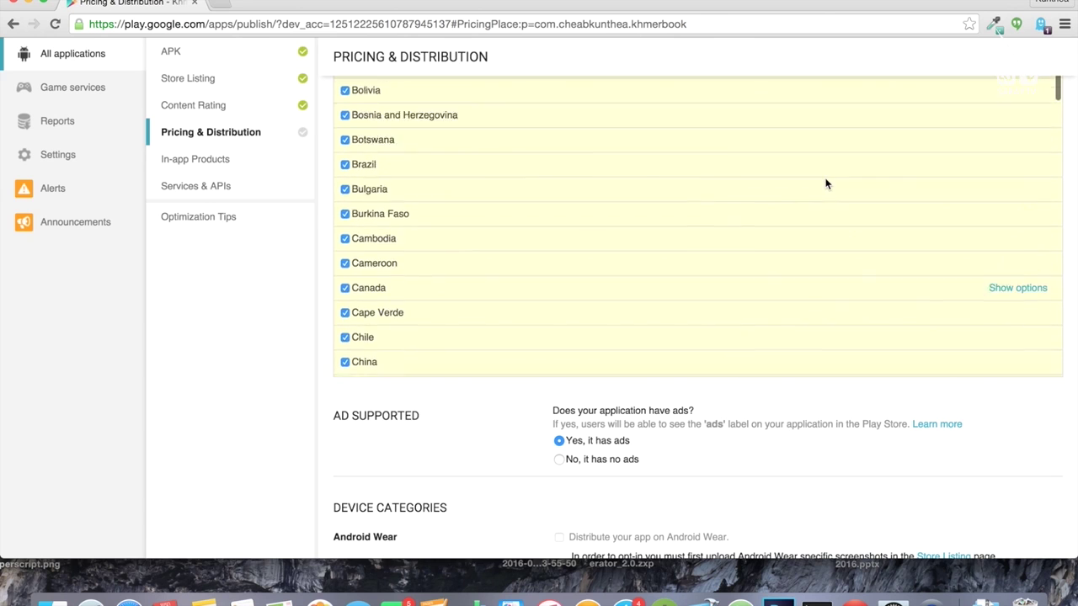
left_click(931, 149)
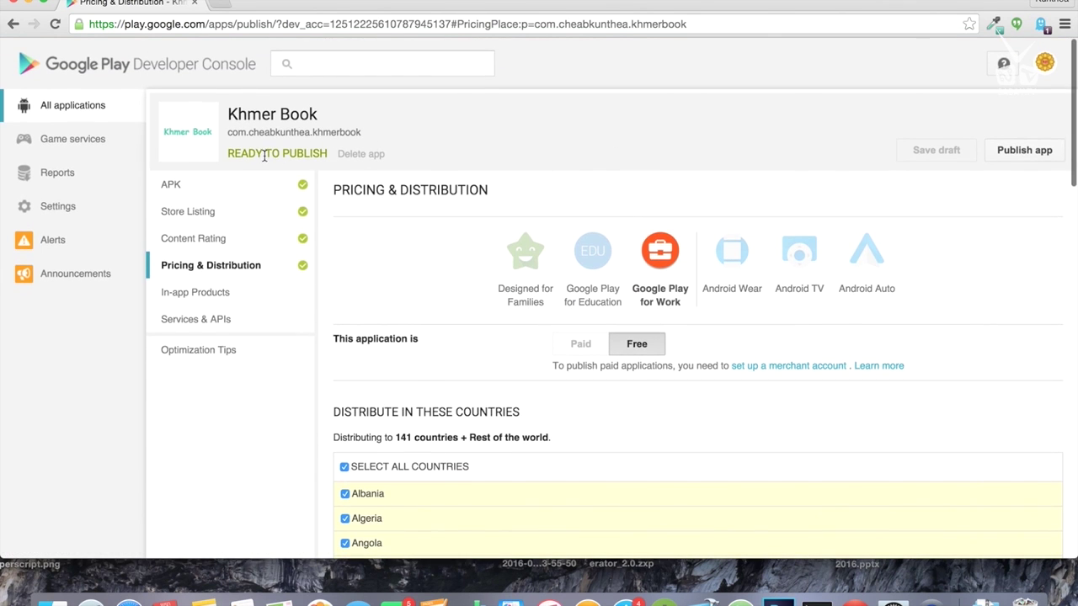
Step: Publish the Ready to Publish Khmer Book app and close the 'We're processing your update' notice
left_click_drag(228, 152, 329, 149)
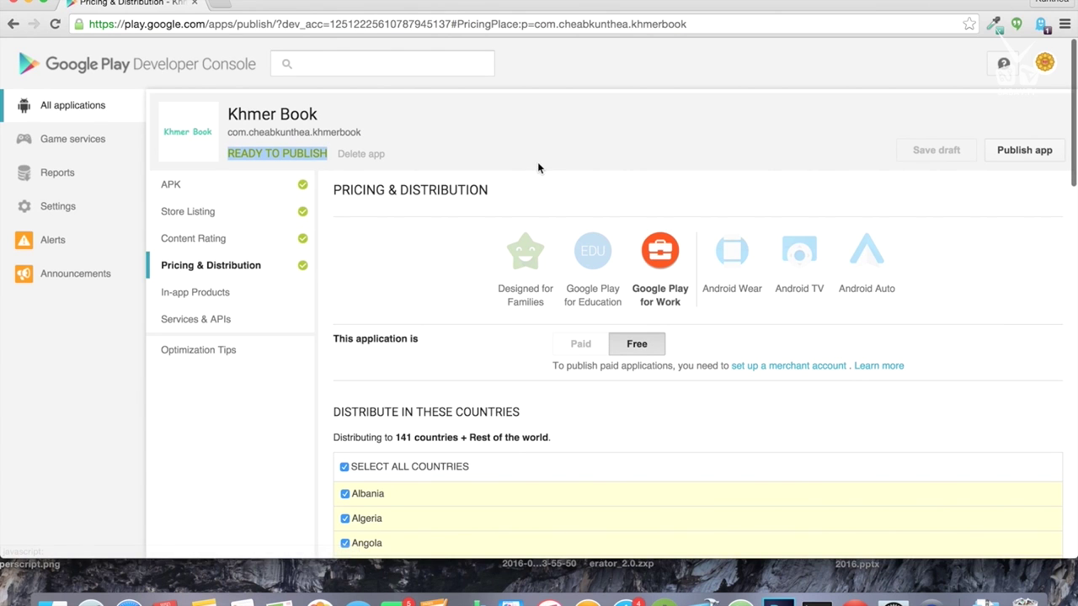
left_click(1021, 150)
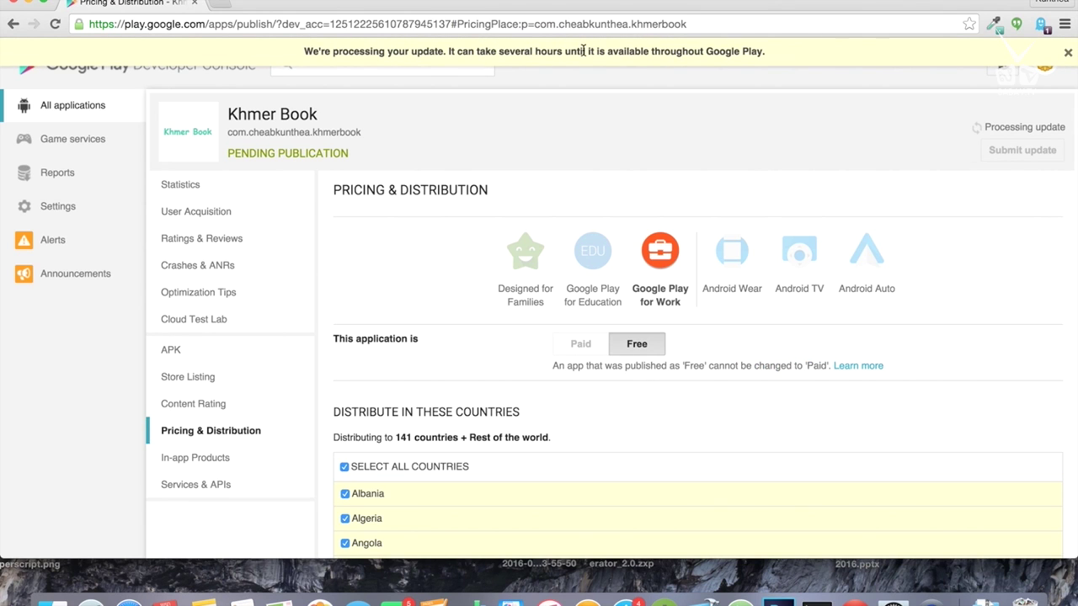
left_click_drag(488, 49, 765, 52)
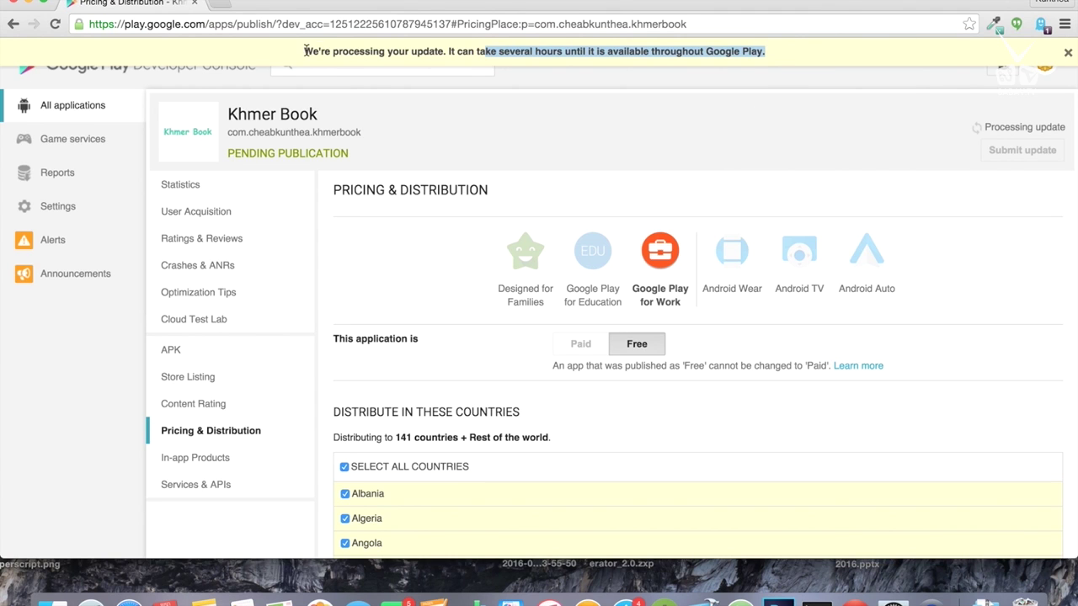
left_click_drag(308, 51, 981, 62)
left_click(1068, 52)
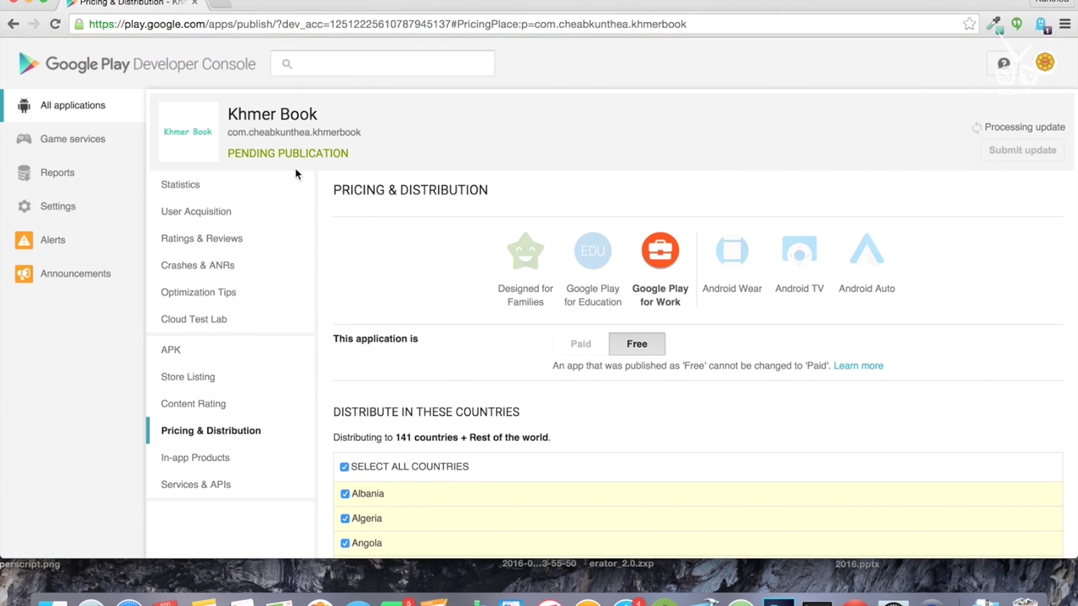
Step: Highlight the PENDING PUBLICATION and Processing update status texts
left_click_drag(228, 152, 356, 156)
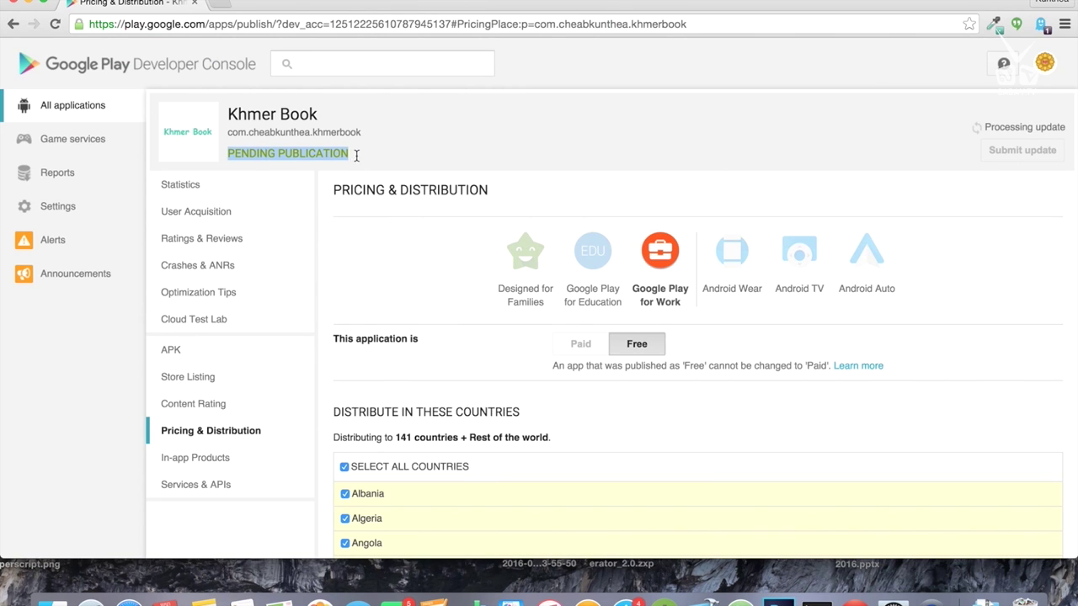
left_click(955, 129)
left_click_drag(983, 126, 1075, 126)
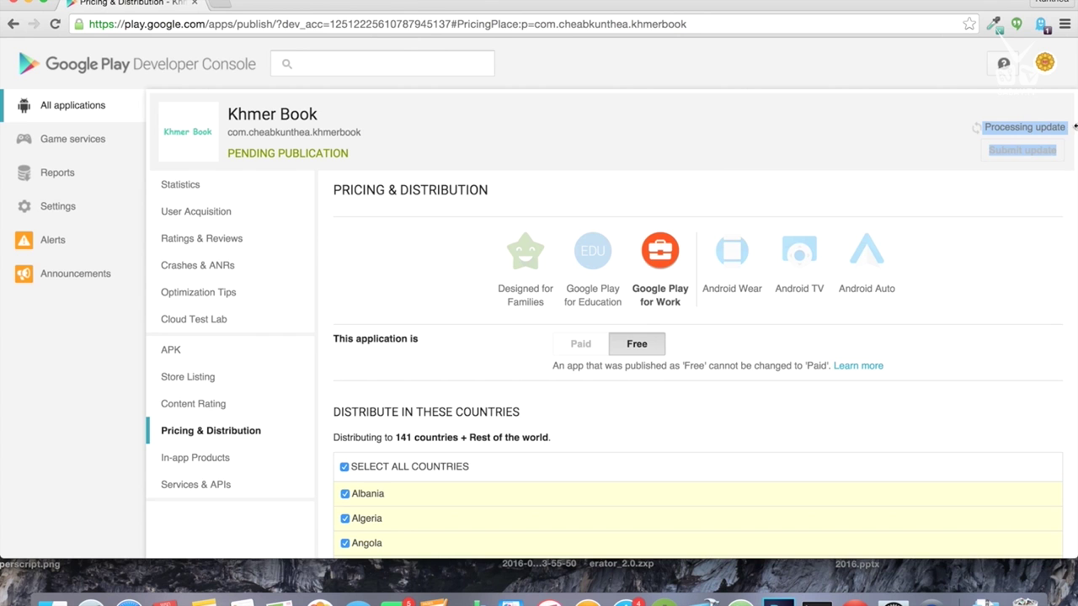
left_click(722, 97)
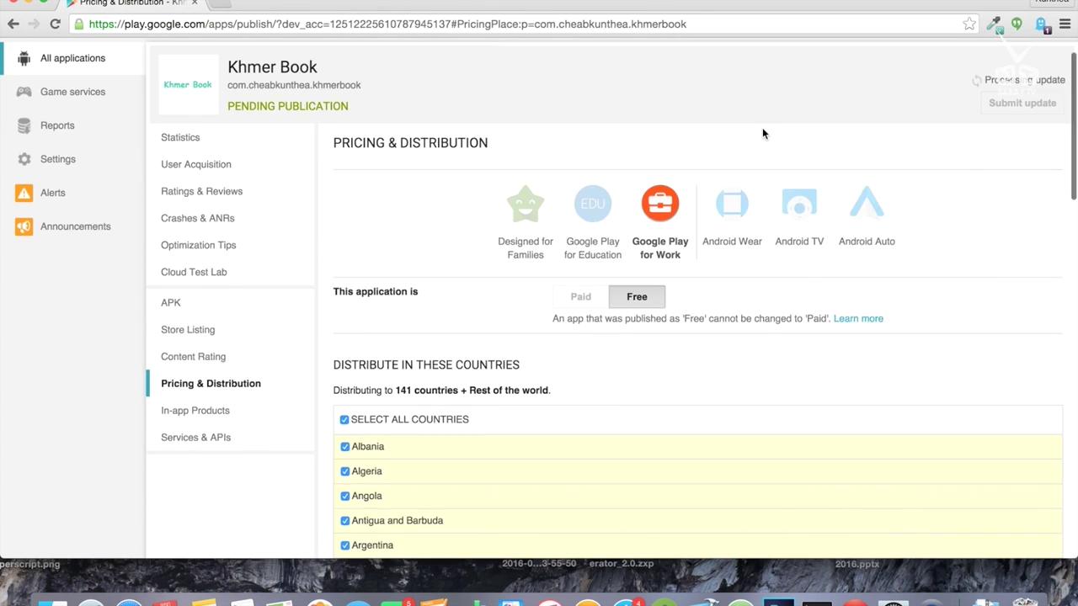